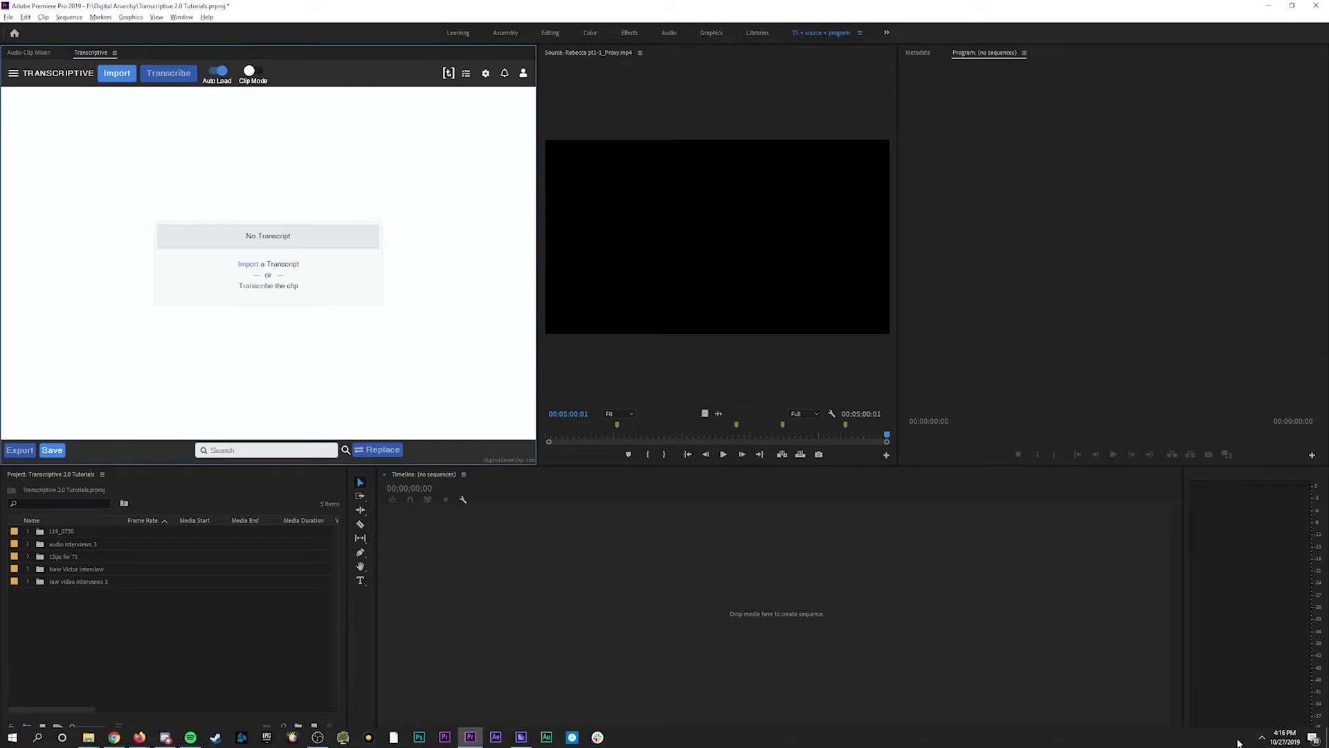
# - Switch from Premiere to the Chrome window with the Transcriptive web app, then go to the Digital Anarchy tab
pyautogui.click(1262, 738)
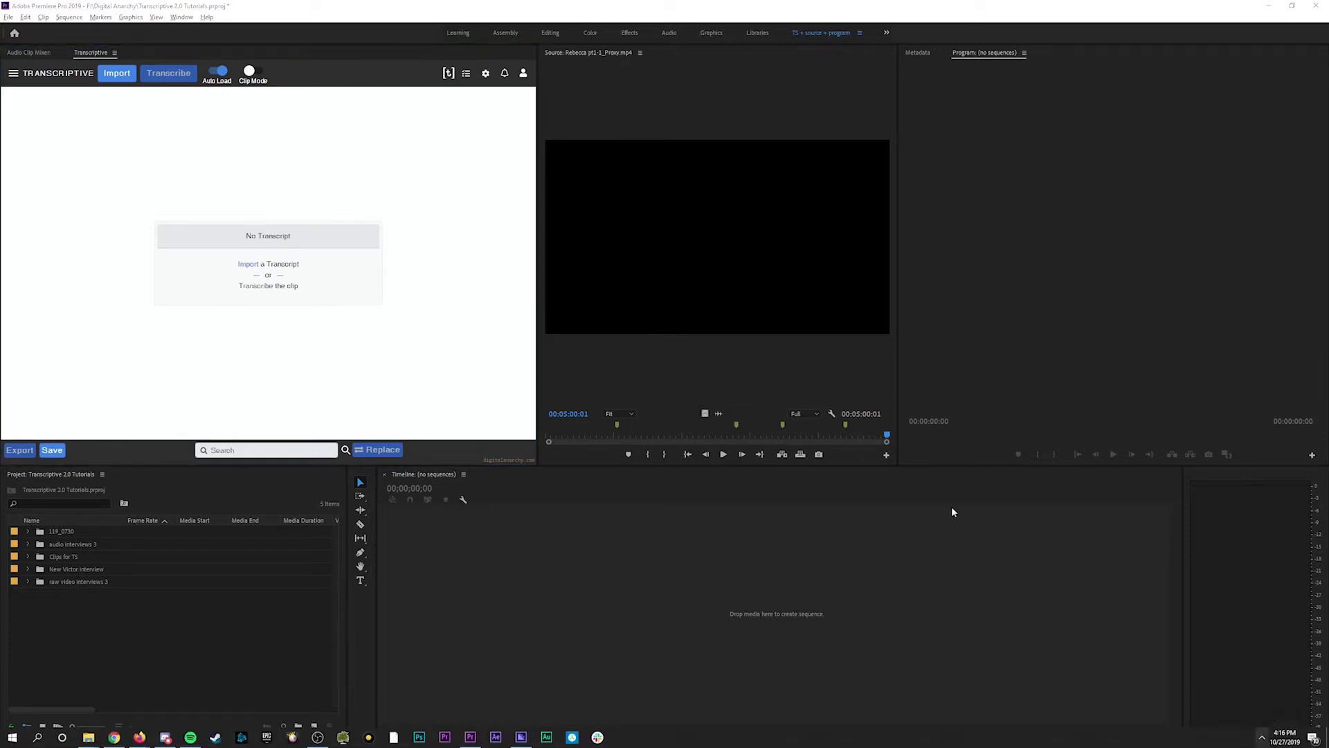
pyautogui.click(419, 228)
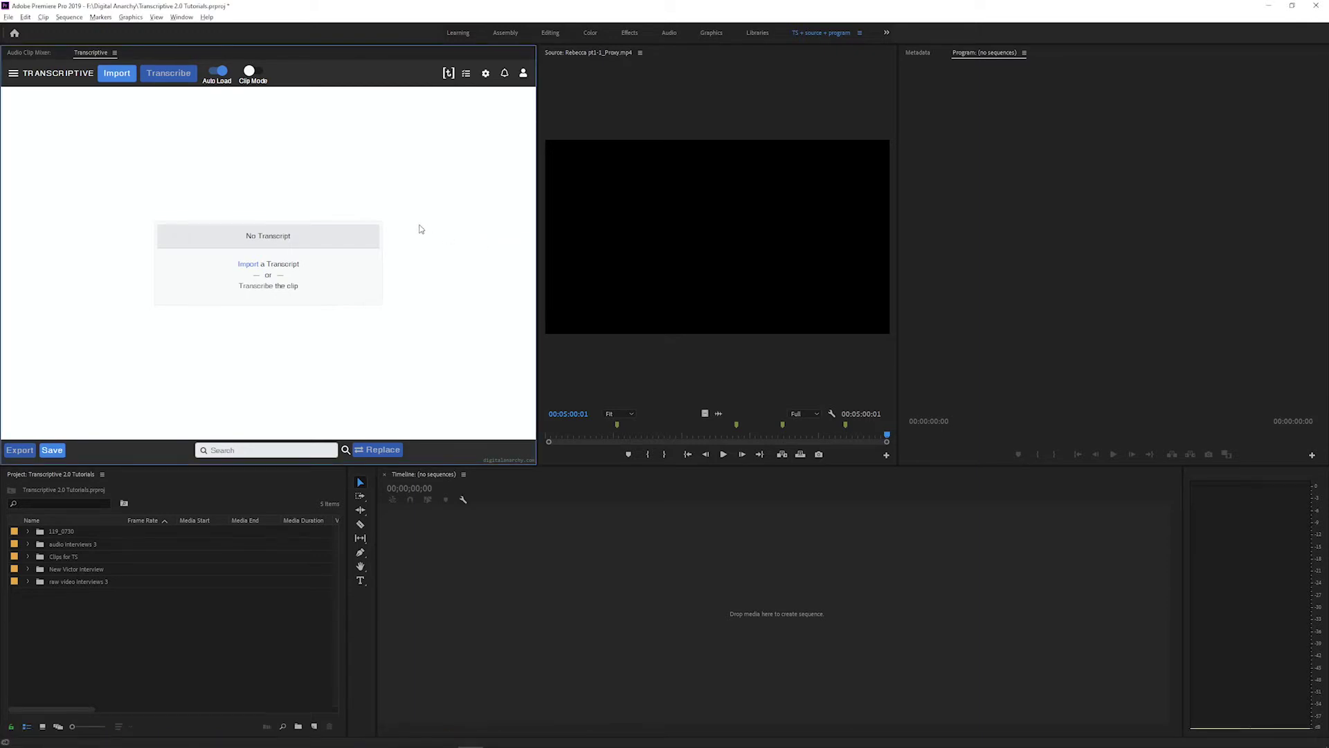
pyautogui.hotkey('alt', 'Tab')
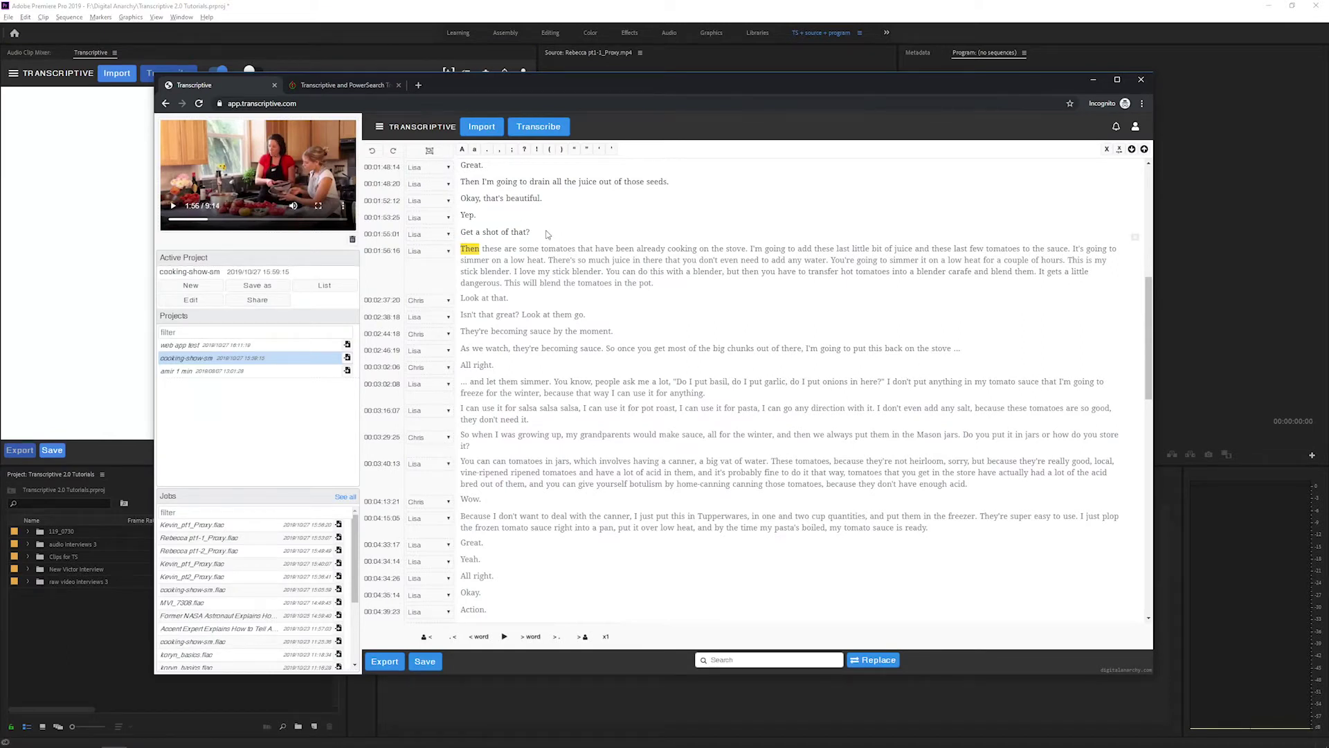
pyautogui.hotkey('ctrl', 'l')
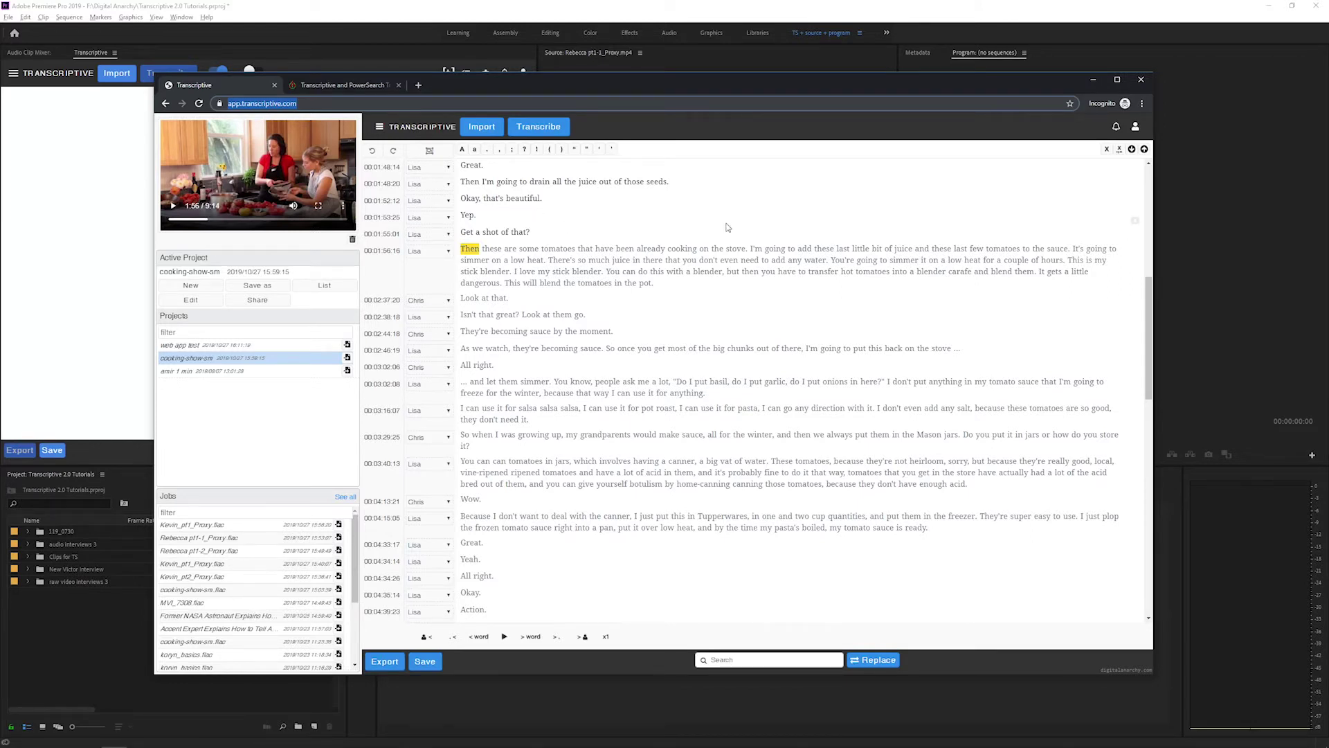
pyautogui.click(331, 85)
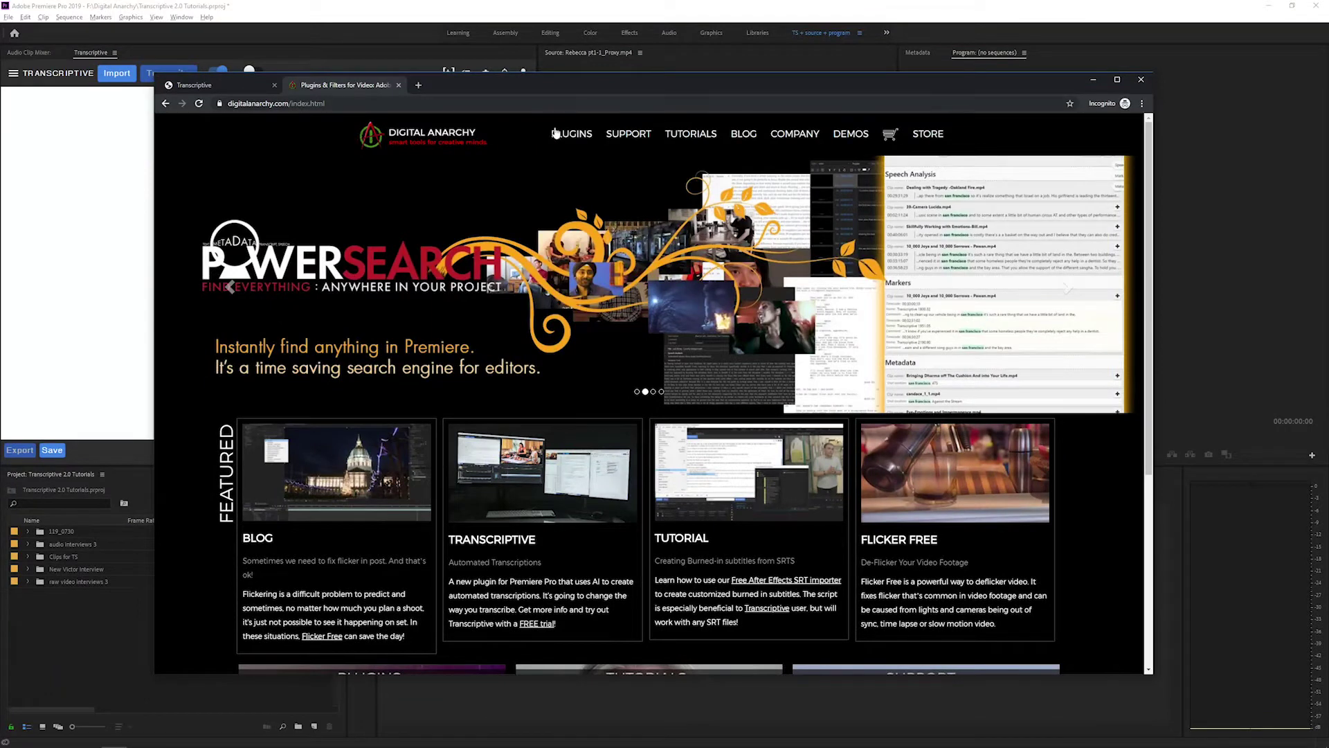
# - Open the Transcriptive trial page on digitalanarchy.com and download the Windows version
pyautogui.moveTo(564, 134)
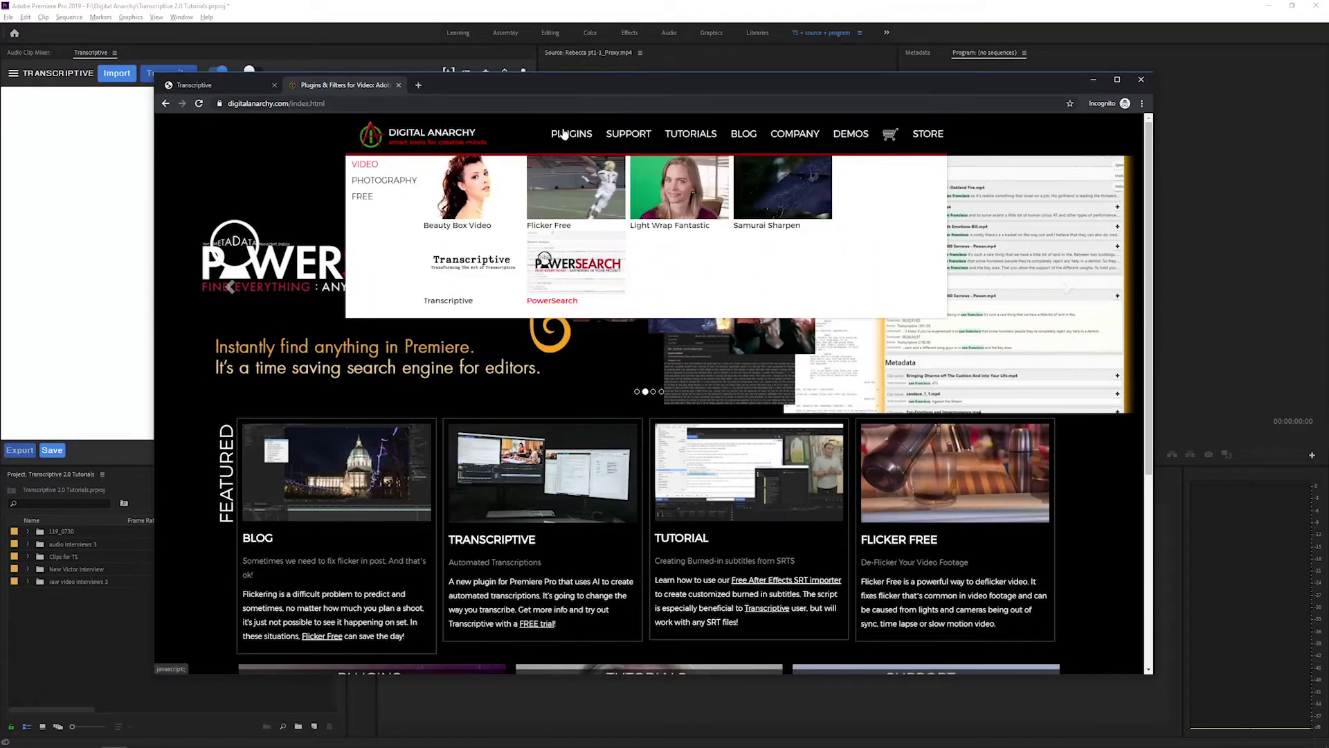
pyautogui.click(484, 272)
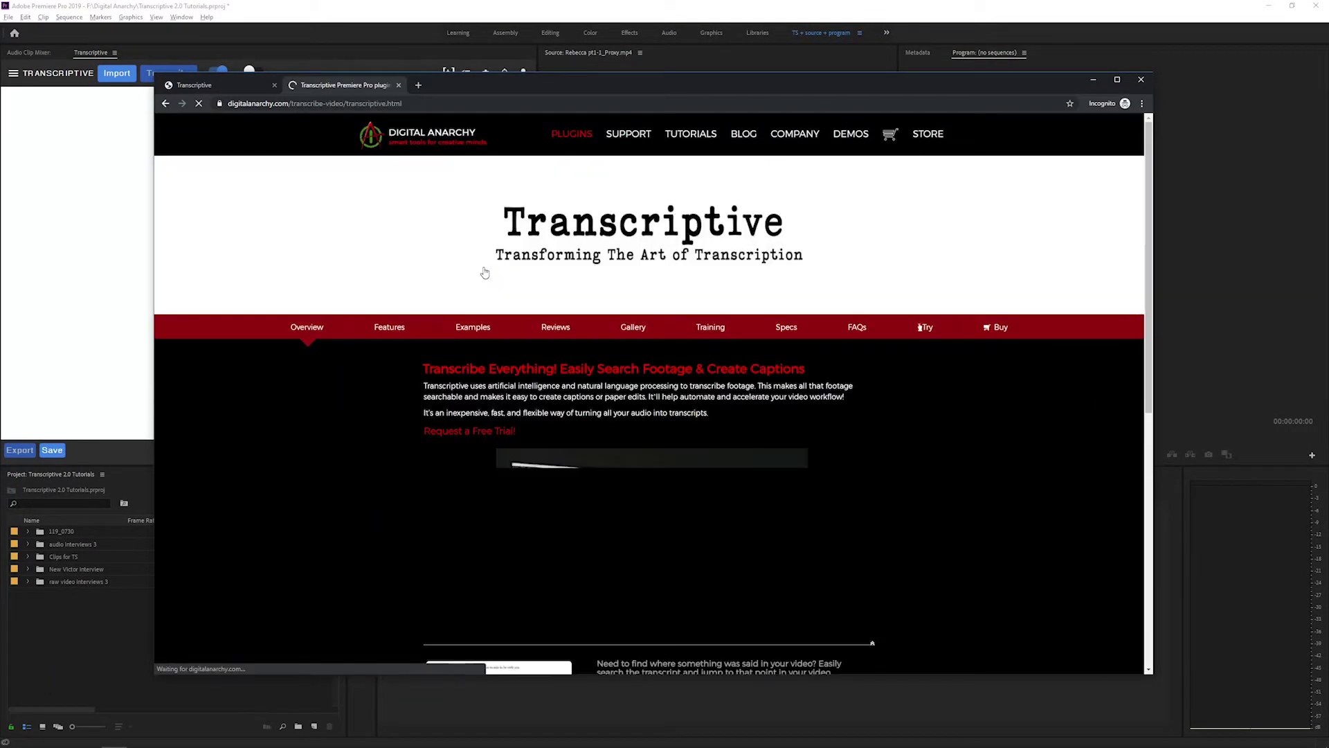
pyautogui.click(926, 331)
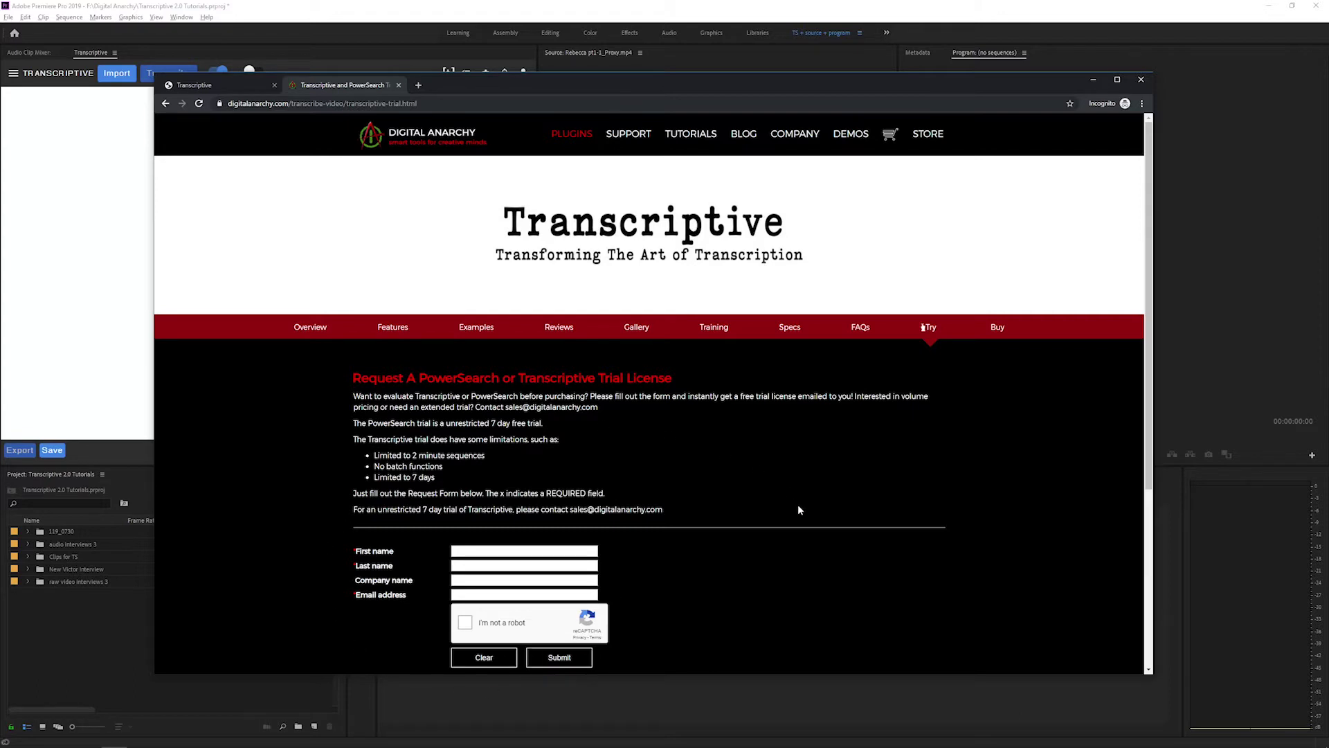
pyautogui.scroll(-4, 799, 505)
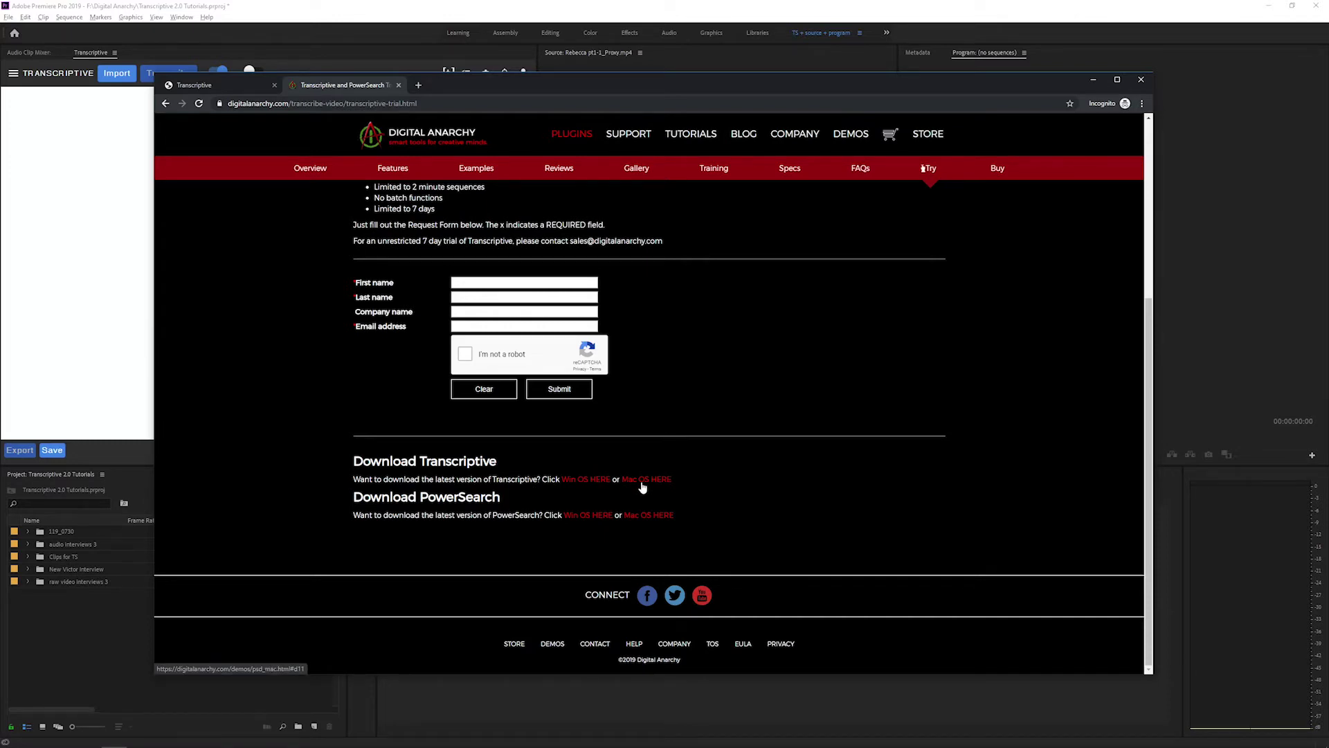
pyautogui.click(586, 479)
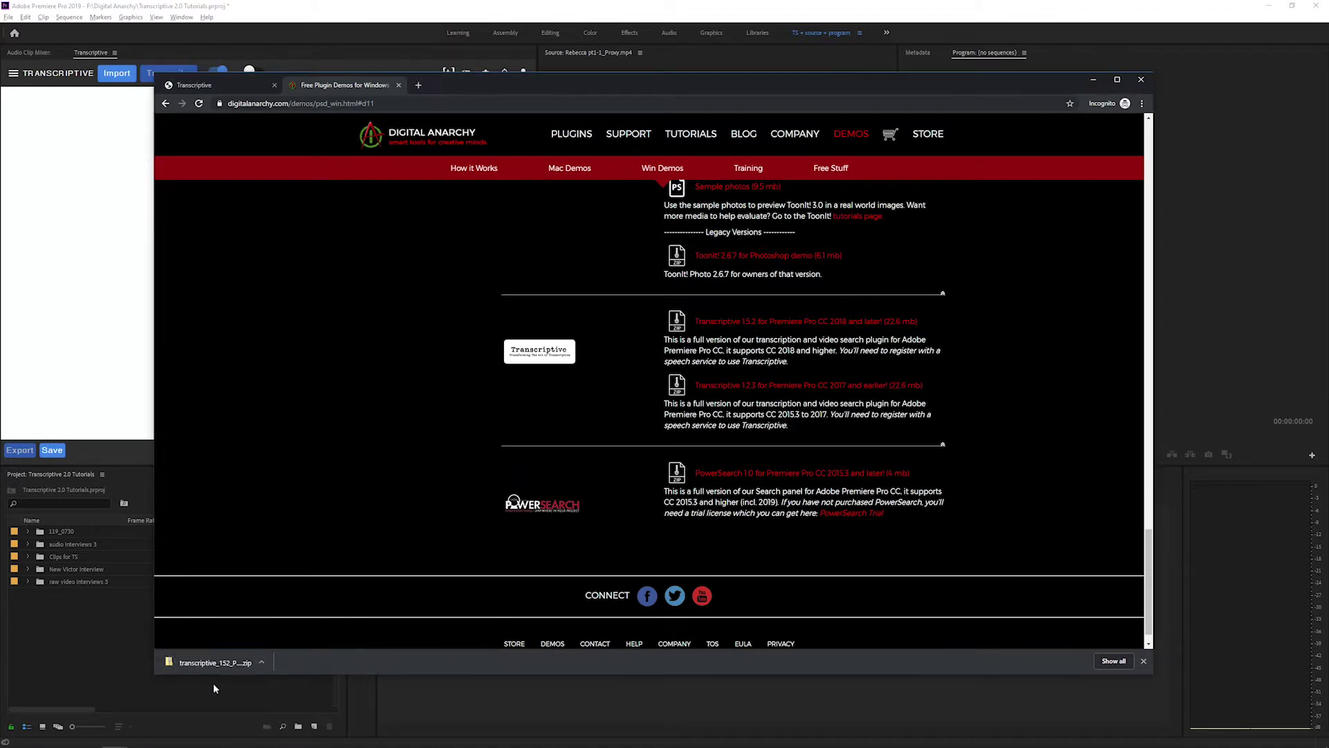
# - Check the downloaded transcriptive_152 zip, then close the Transcriptive panel in Premiere
pyautogui.click(262, 662)
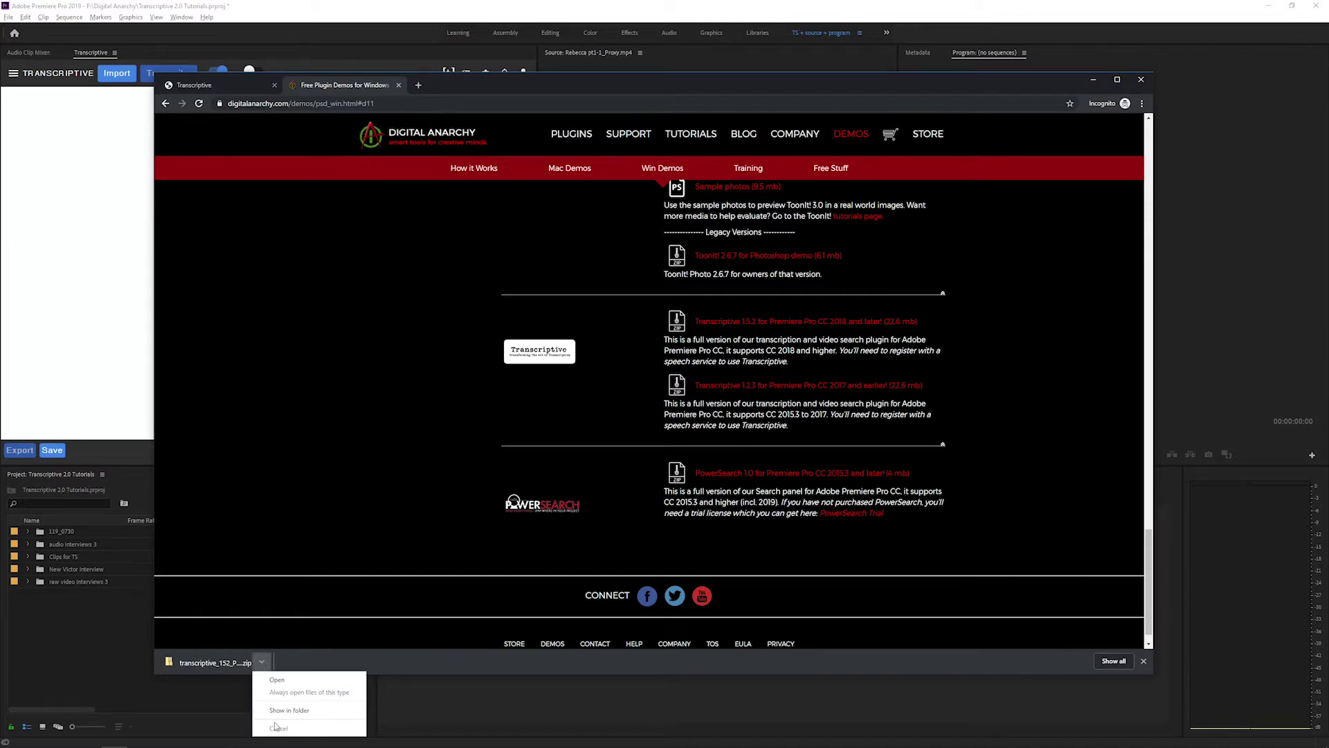
pyautogui.click(306, 585)
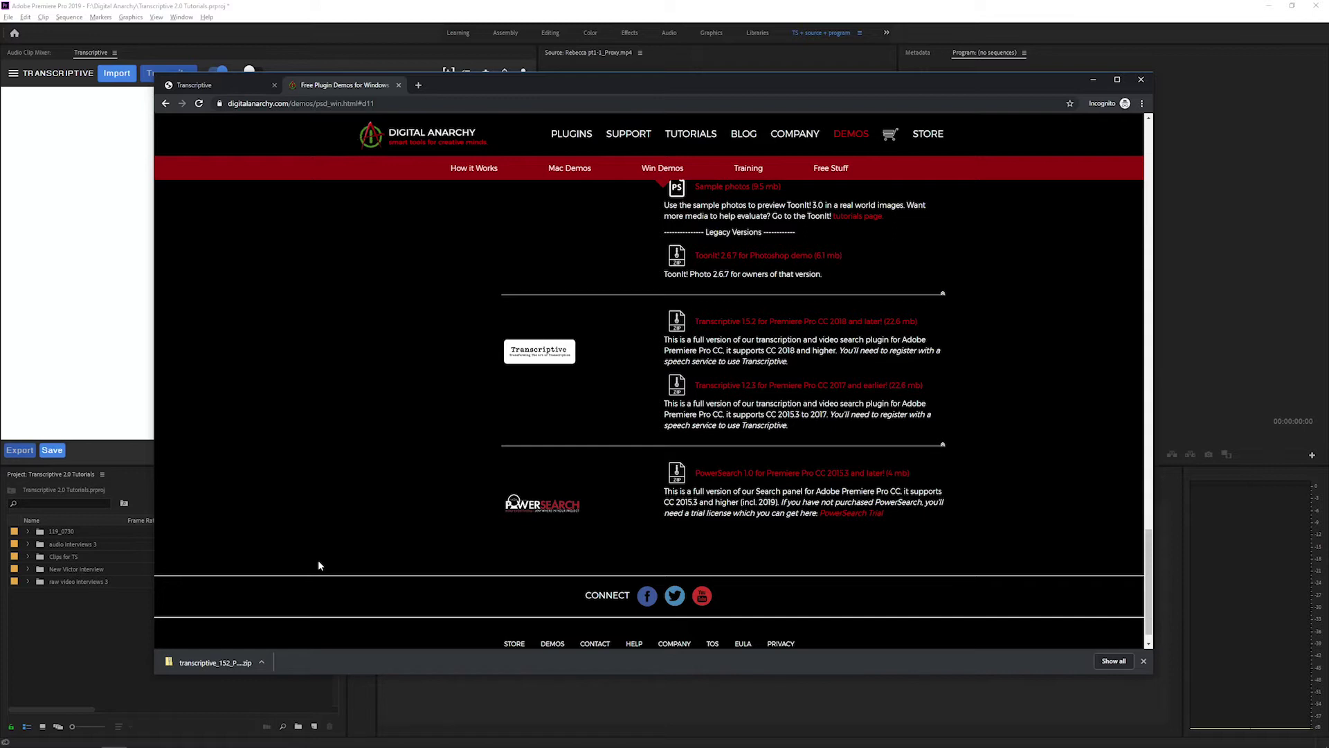
pyautogui.click(1286, 26)
pyautogui.rightClick(101, 55)
pyautogui.click(132, 61)
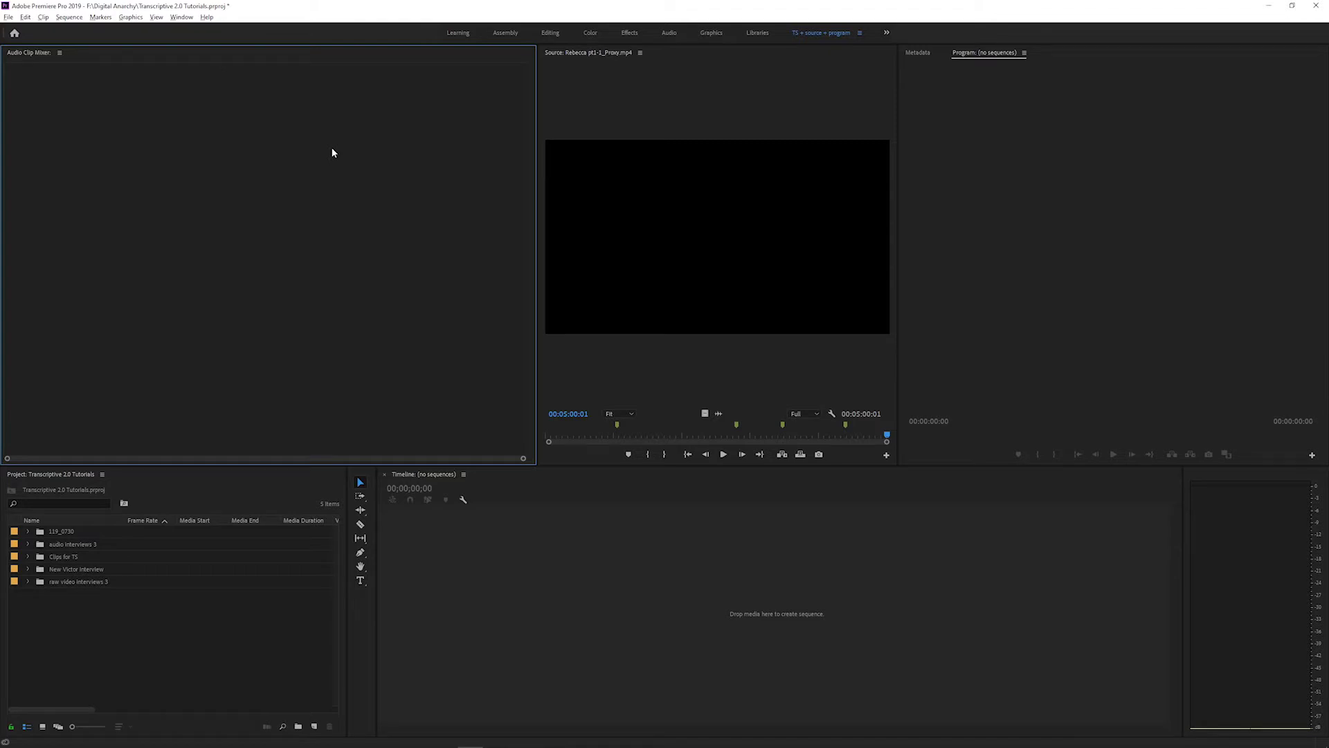
# - Reopen Transcriptive via Window > Extensions and switch its setup from serial number back to account sign-in
pyautogui.click(182, 17)
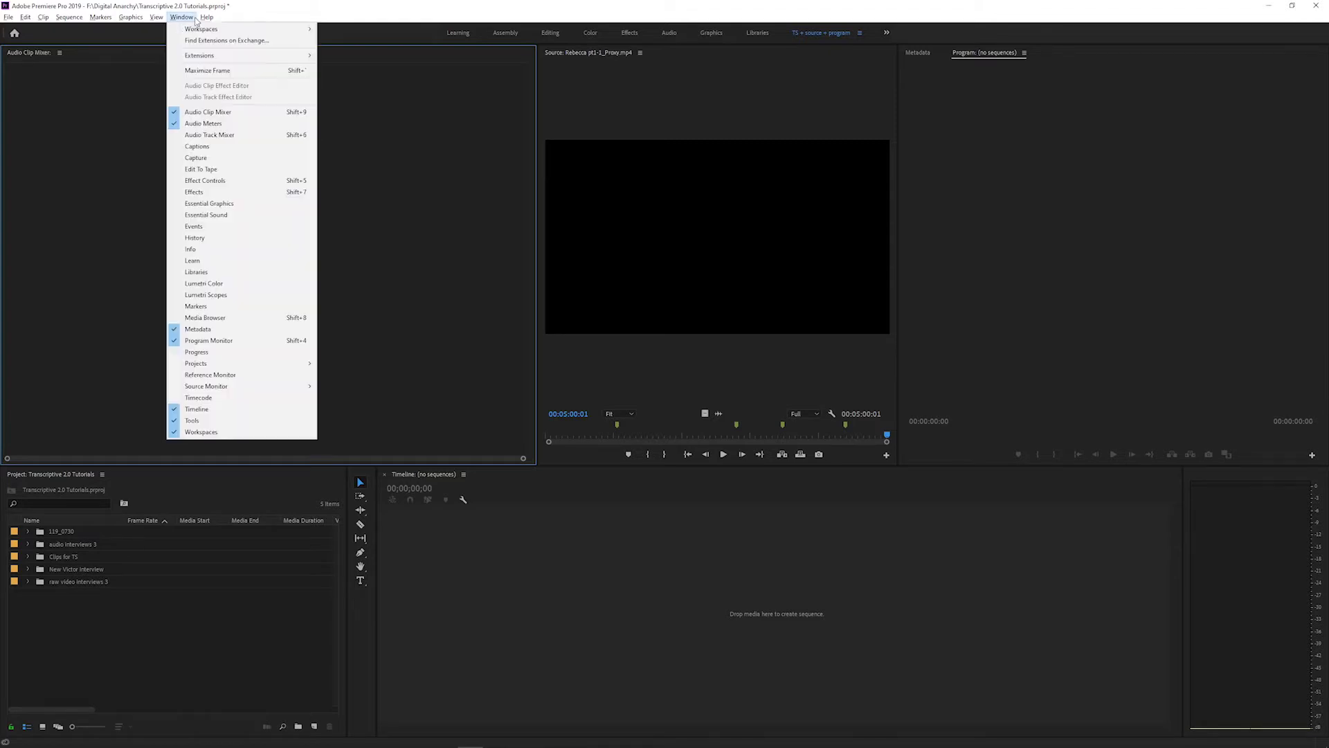
pyautogui.moveTo(213, 58)
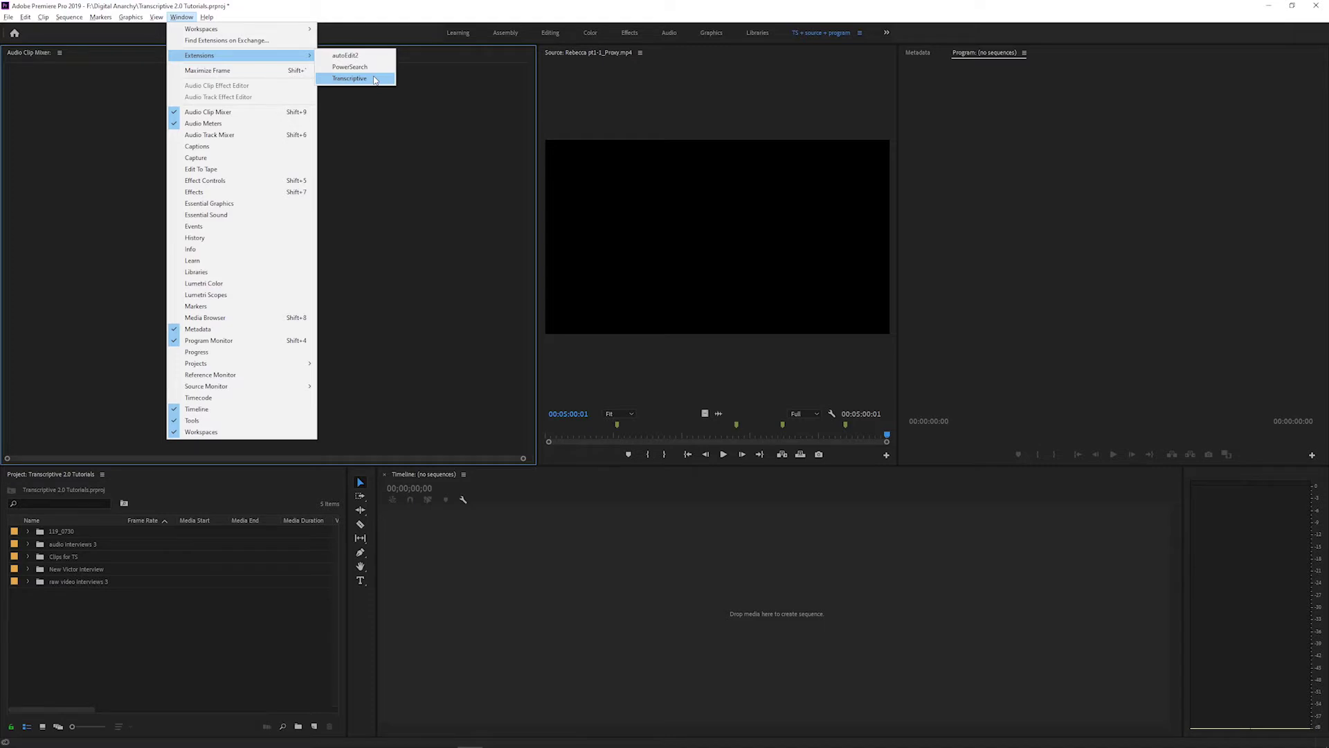
pyautogui.click(375, 79)
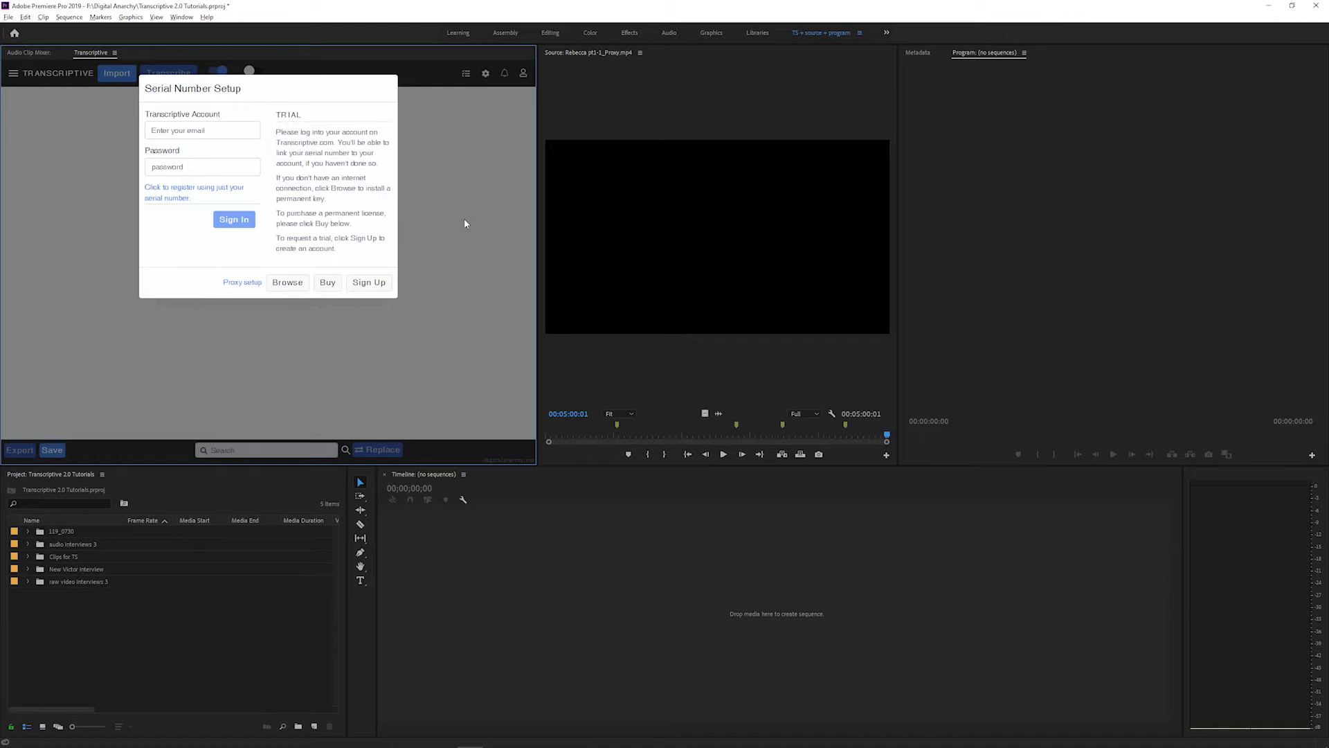
pyautogui.click(193, 188)
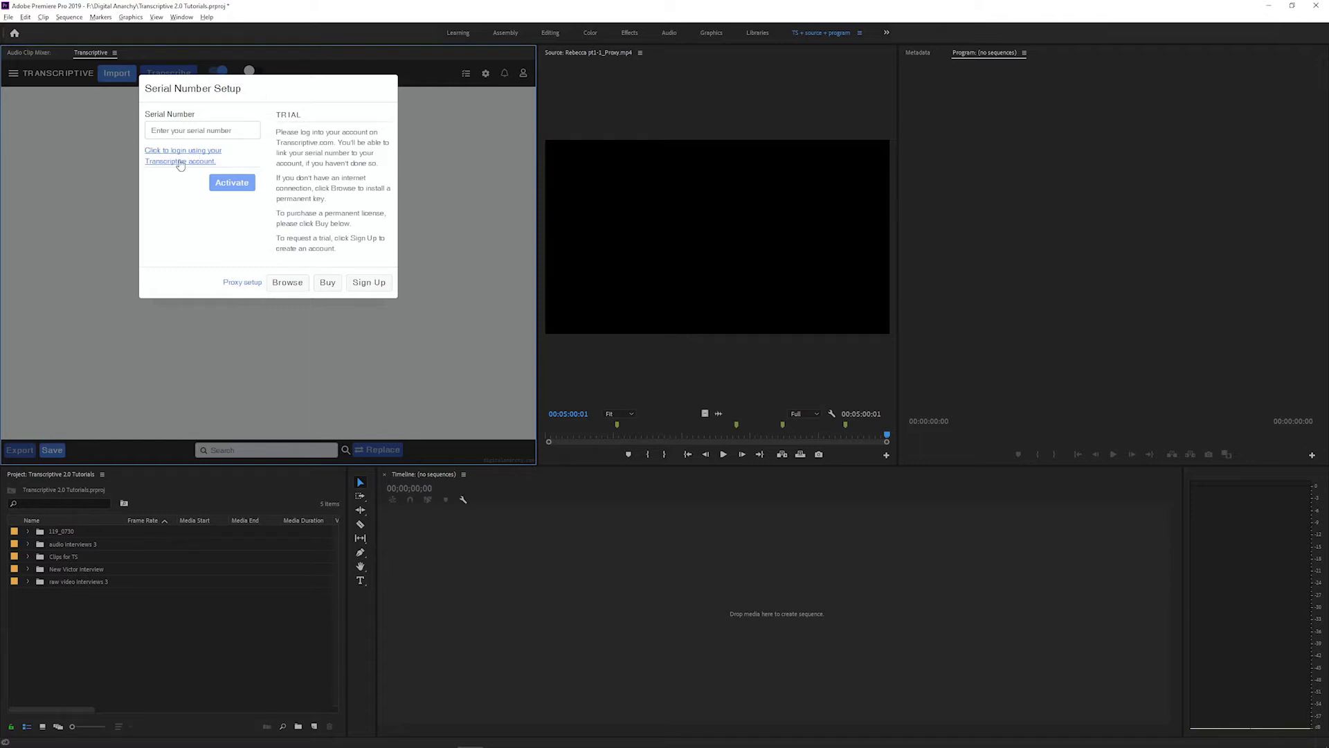
pyautogui.click(180, 162)
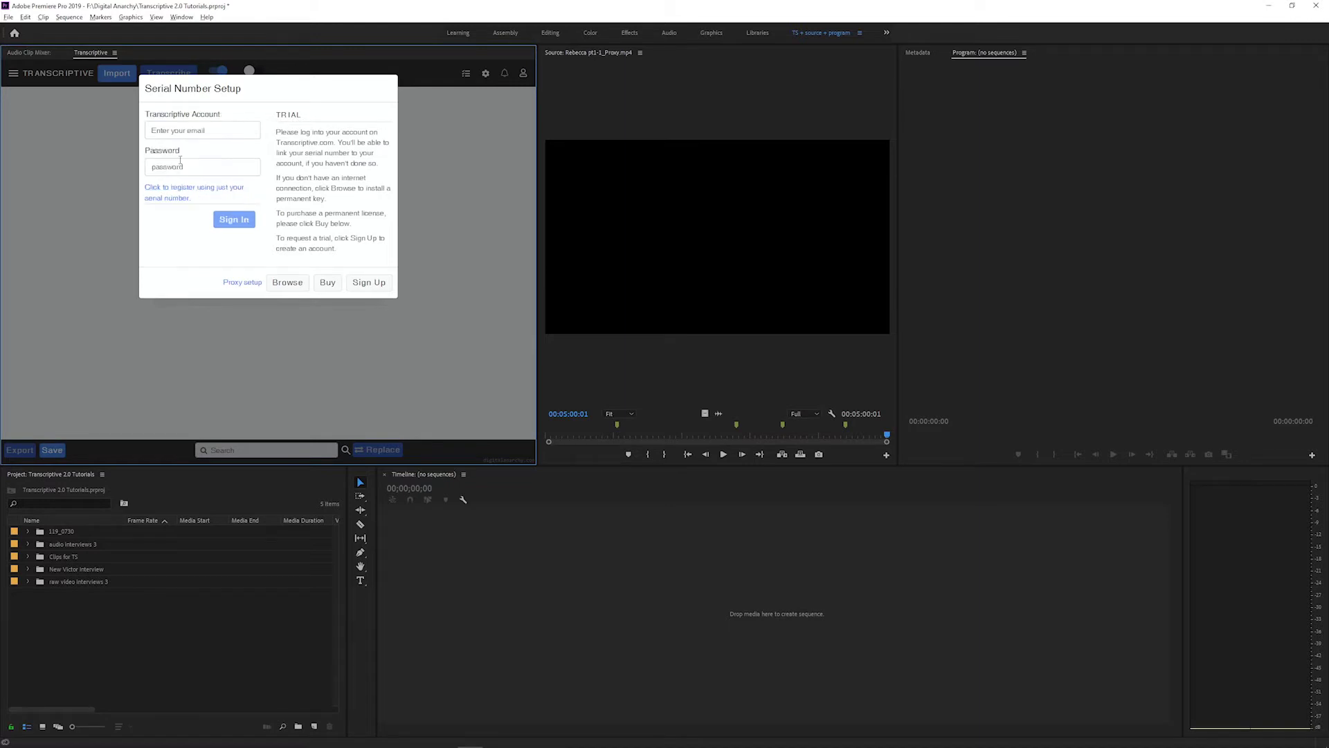
# - Go from Sign Up to the app.transcriptive.com login and open the New Transcriptive Account form
pyautogui.click(369, 283)
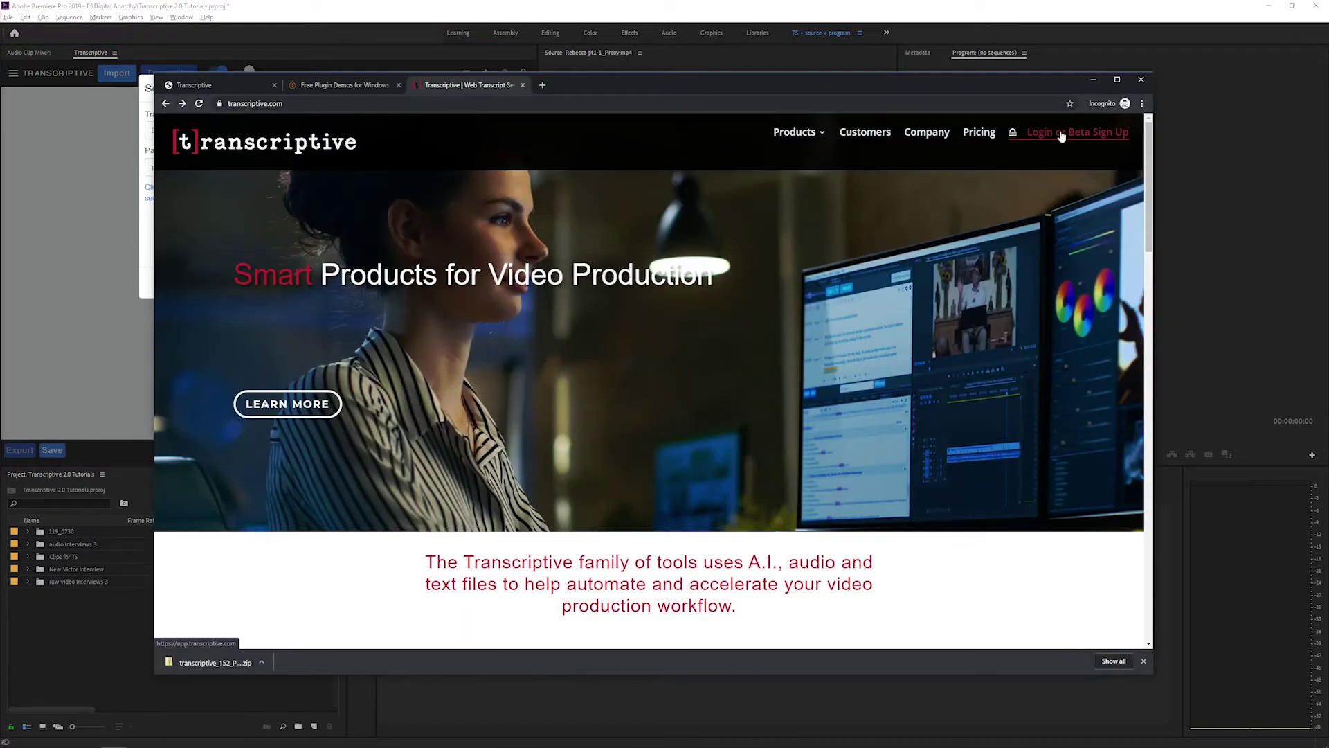
pyautogui.click(1062, 136)
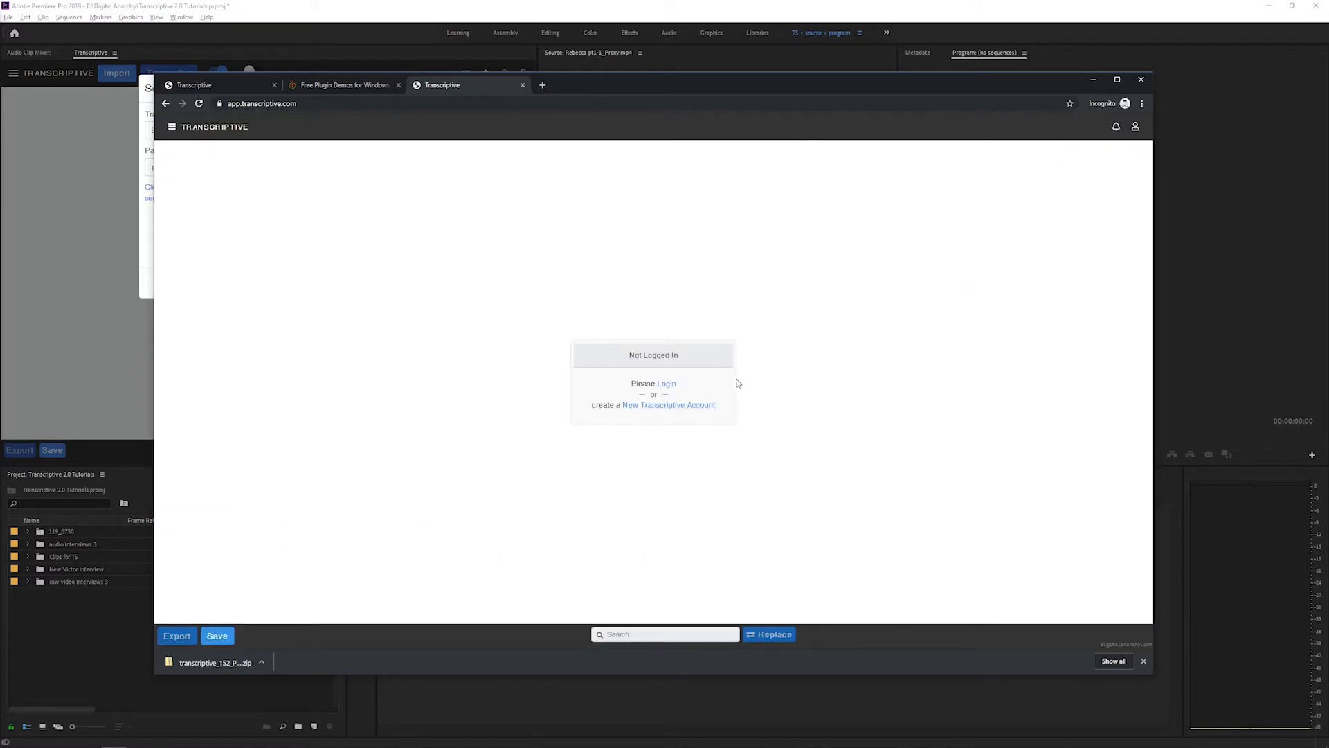
pyautogui.click(668, 407)
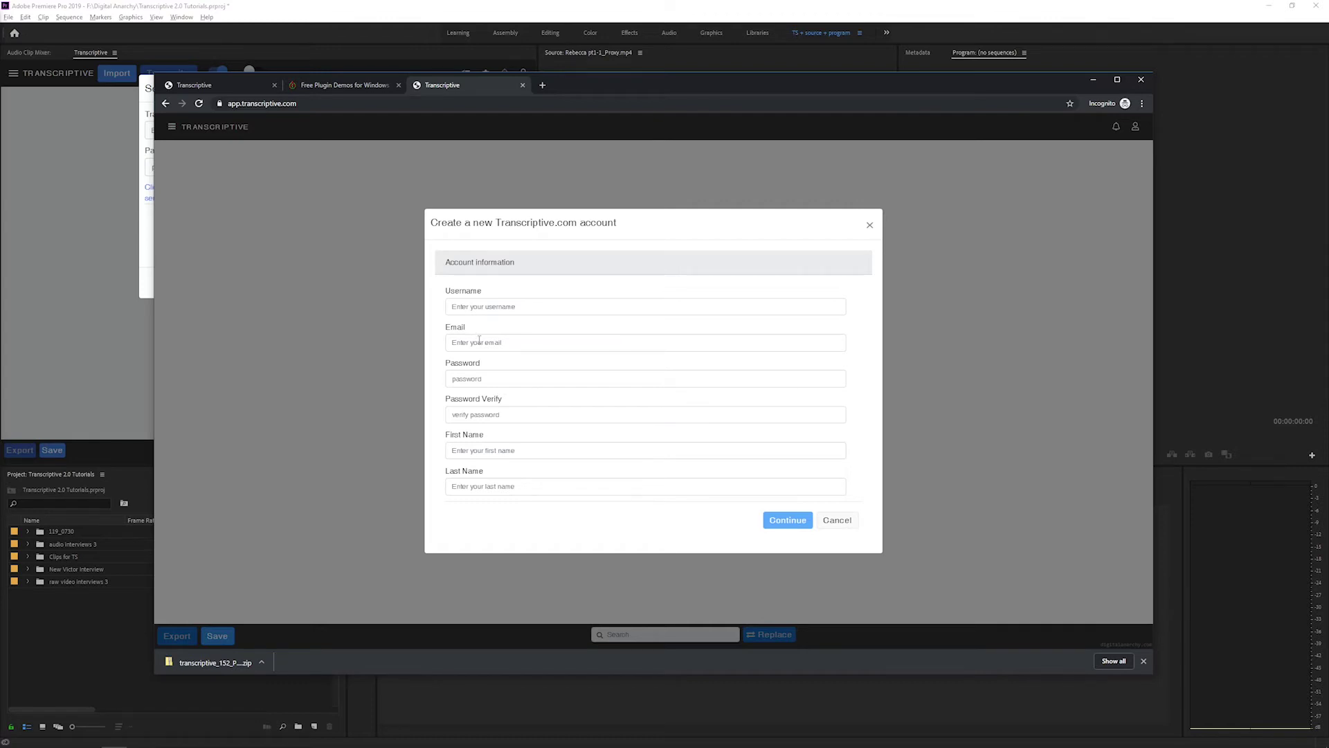
pyautogui.click(484, 344)
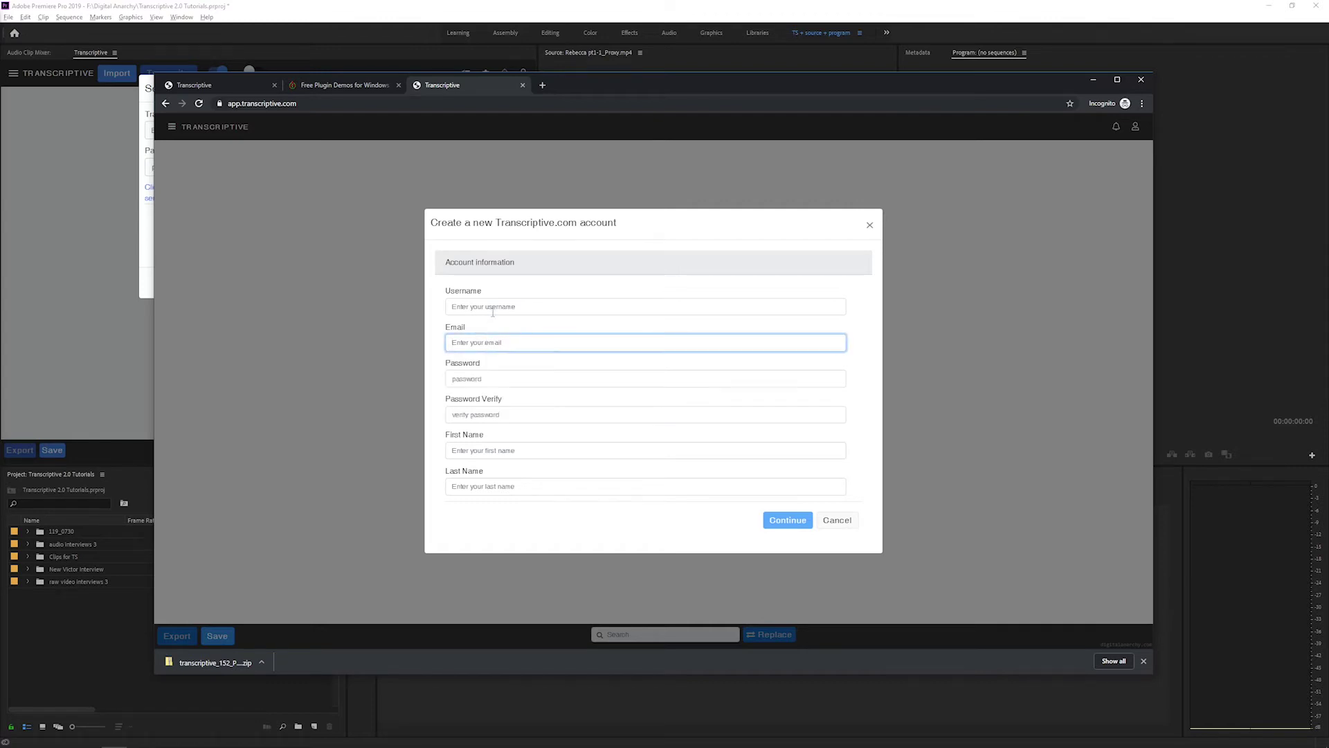
# - Fill in the new account form fields, from username through billing card number
pyautogui.click(520, 306)
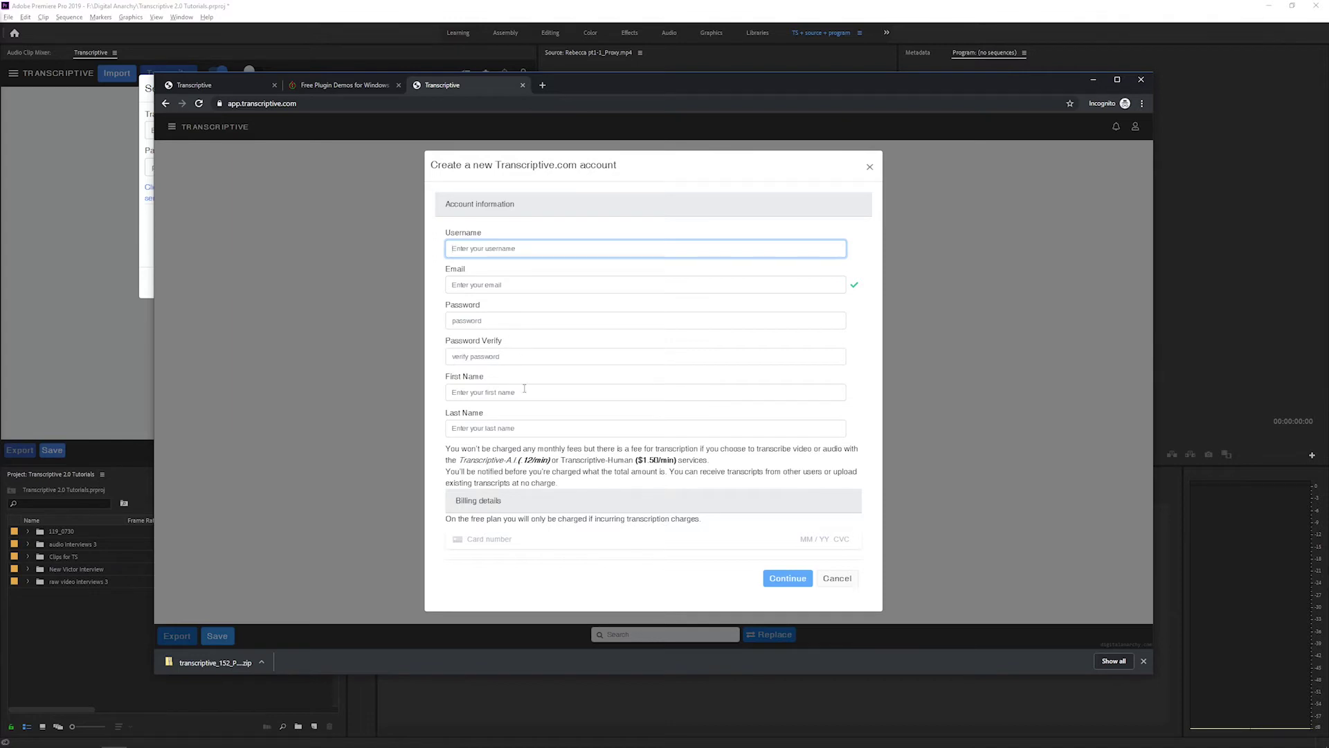
pyautogui.click(522, 538)
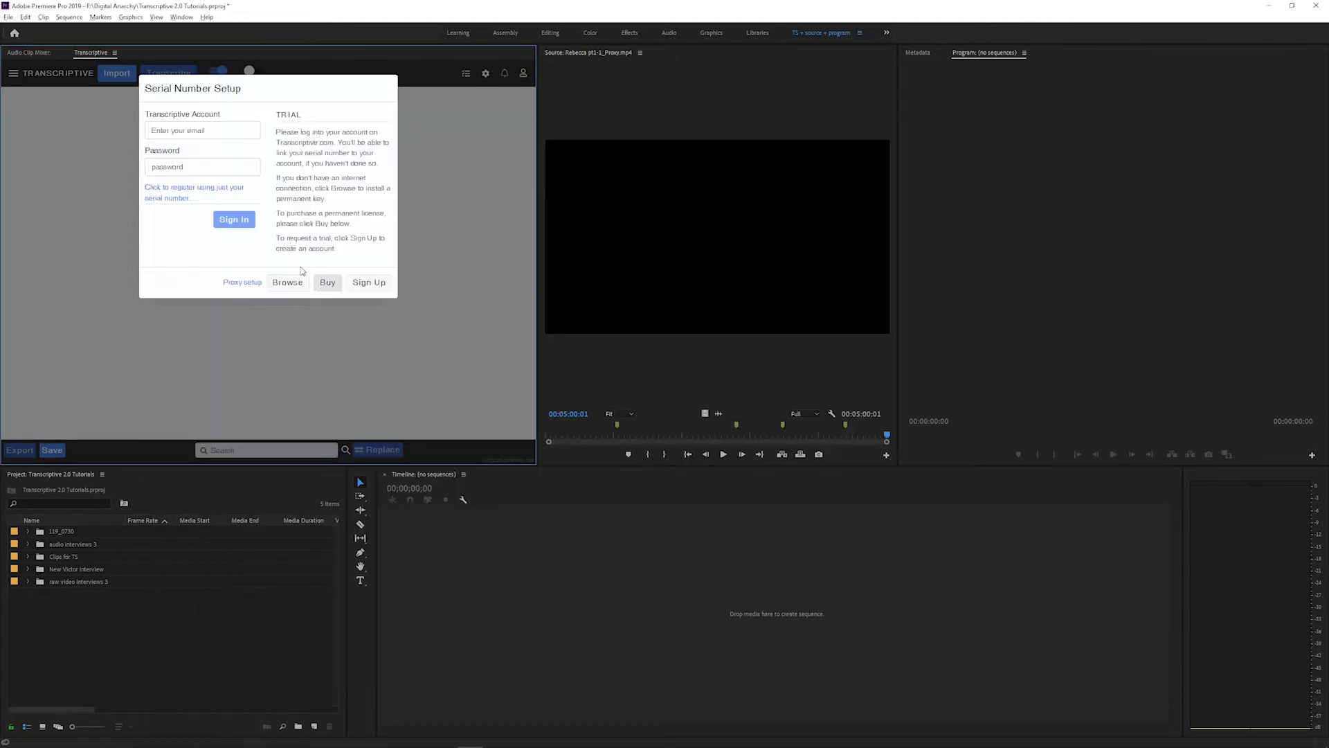
# - Sign in to Transcriptive with the account e-mail and password
pyautogui.click(201, 129)
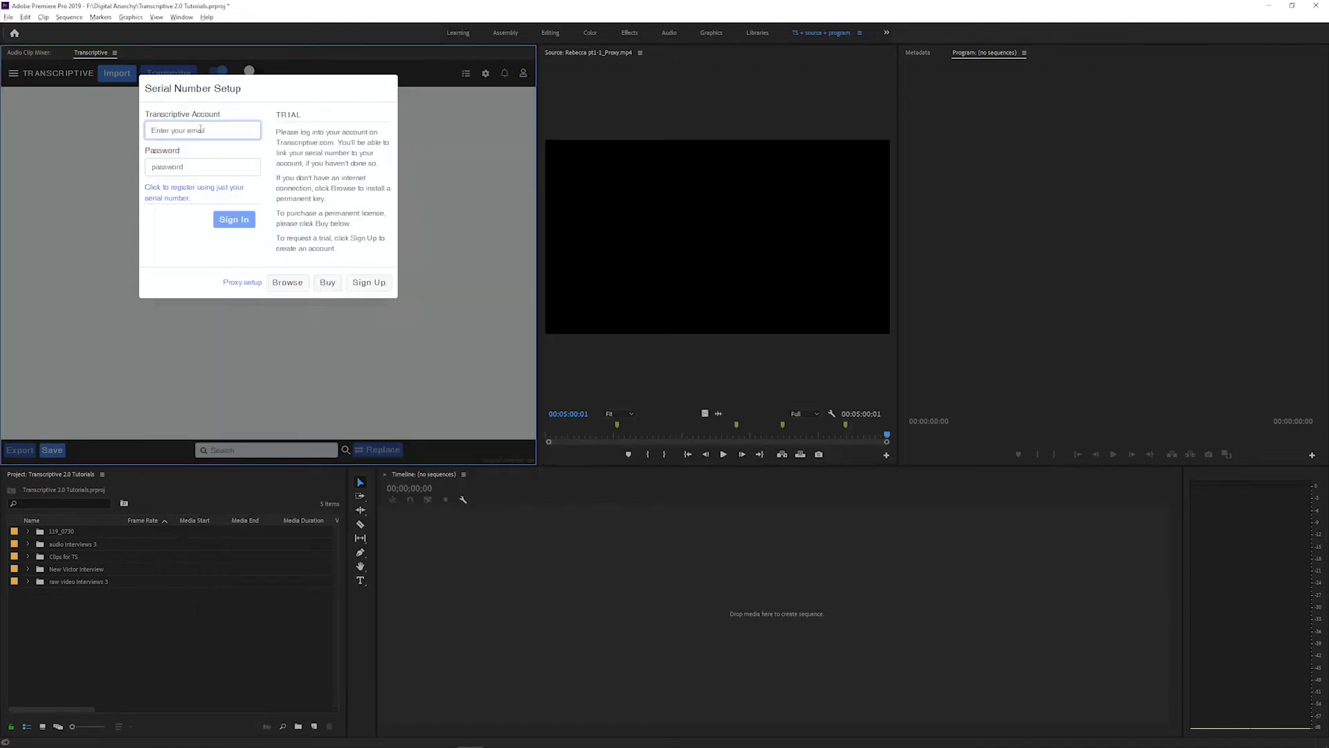
pyautogui.press('Tab')
pyautogui.write('***')
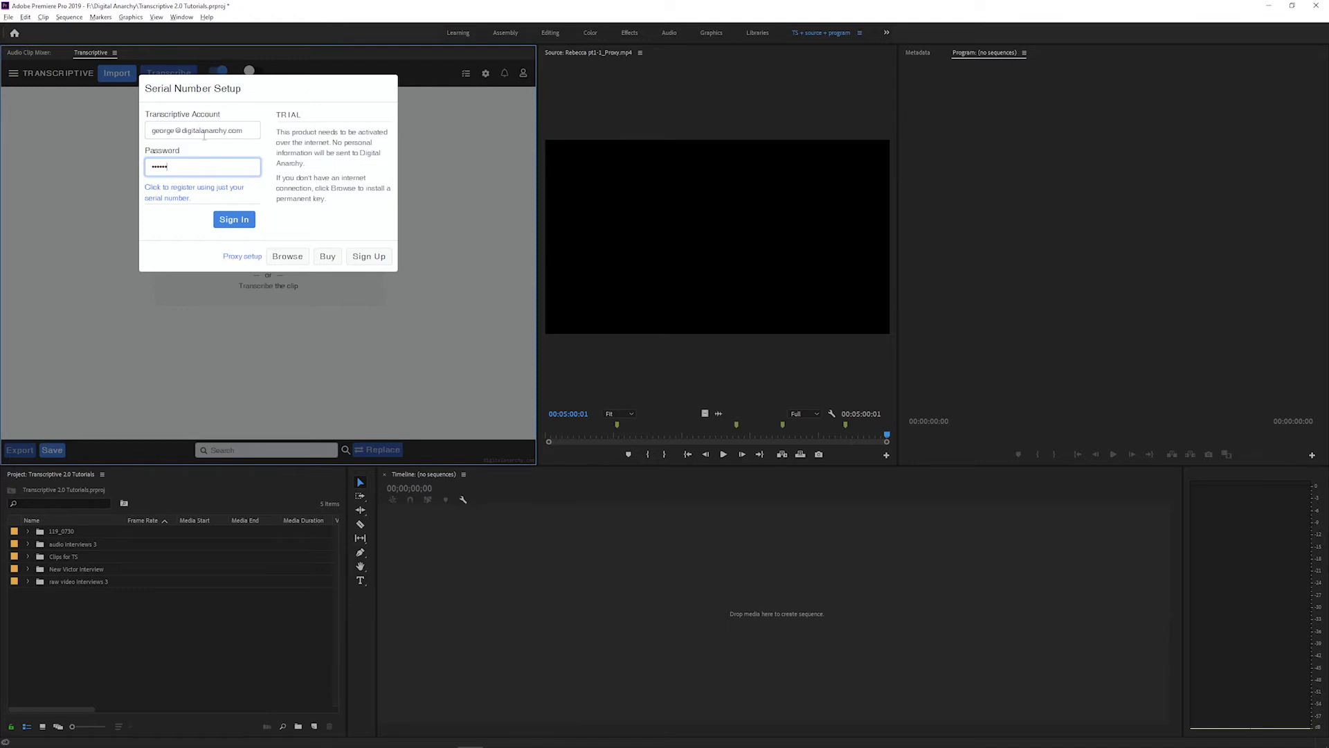
pyautogui.click(244, 223)
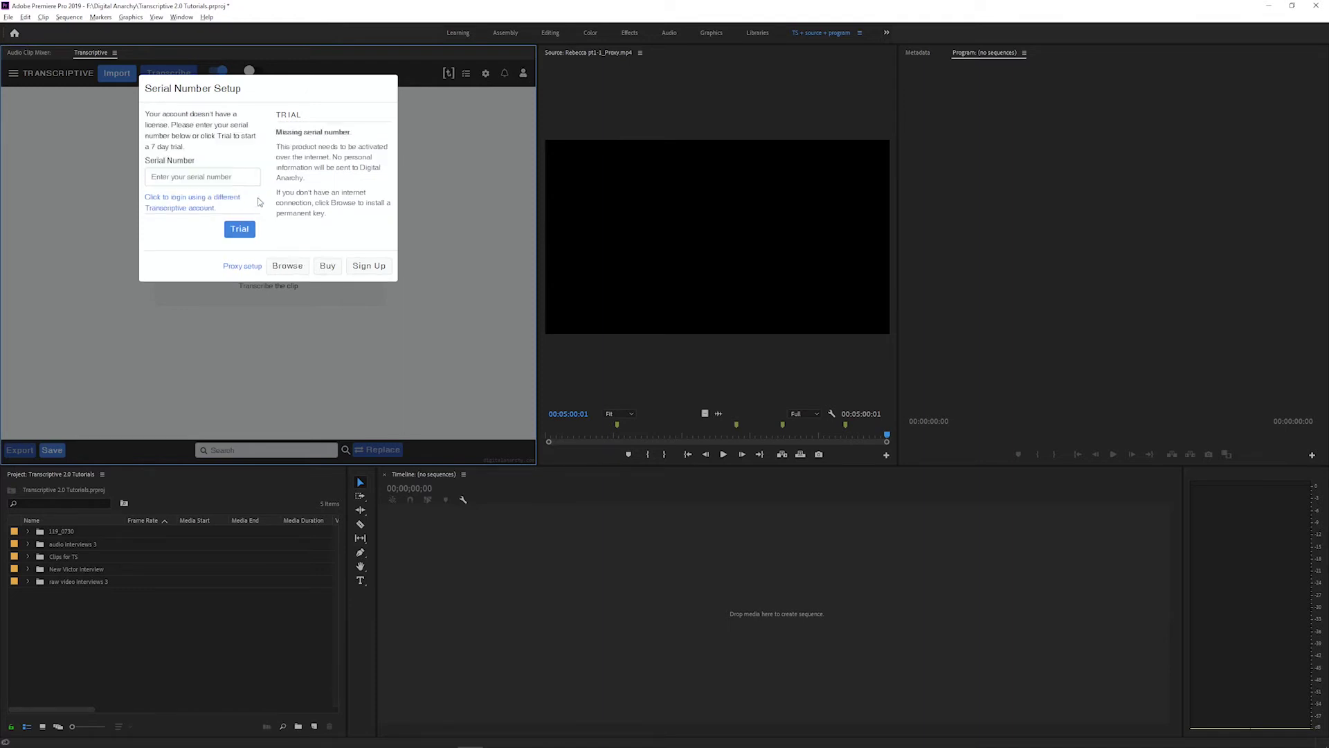
# - Start the 7-day trial, review the days-remaining message, and close the licence dialog
pyautogui.click(240, 231)
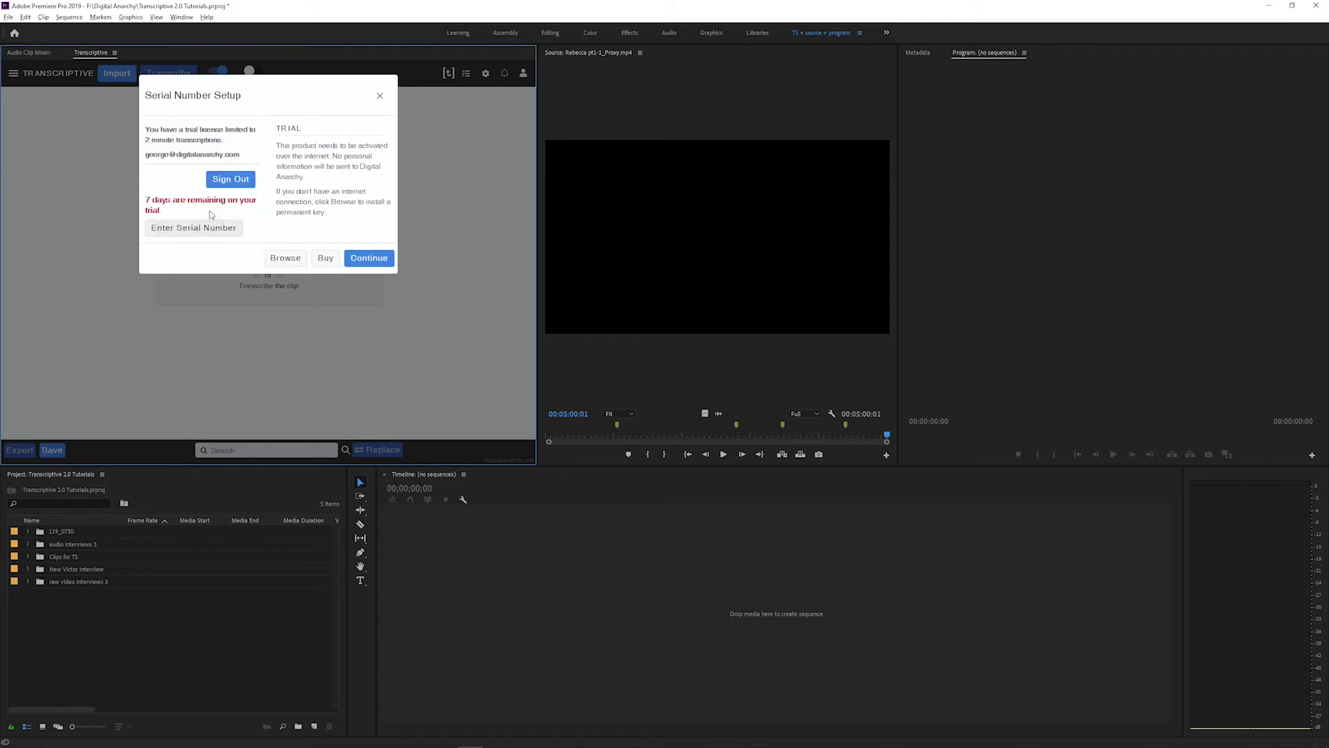
pyautogui.moveTo(150, 201); pyautogui.dragTo(180, 210)
pyautogui.click(194, 214)
pyautogui.moveTo(144, 202); pyautogui.dragTo(197, 216)
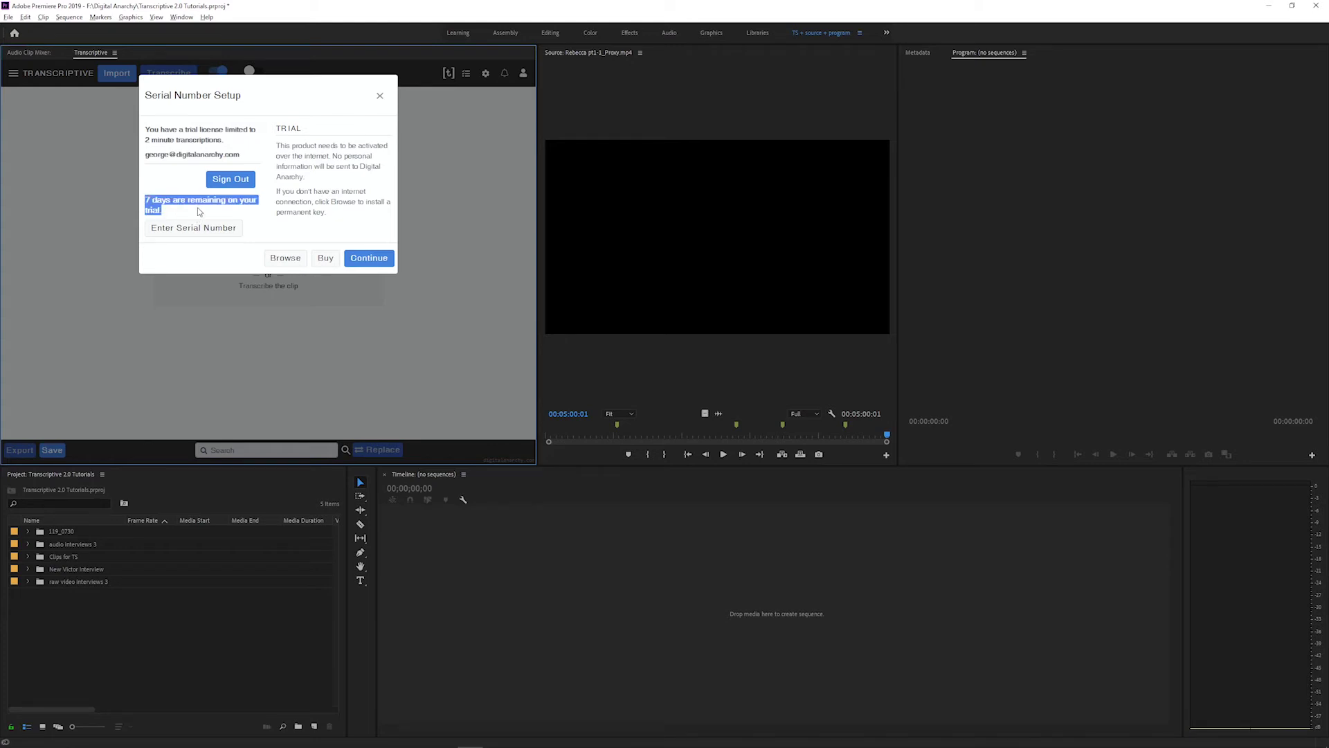
pyautogui.click(198, 138)
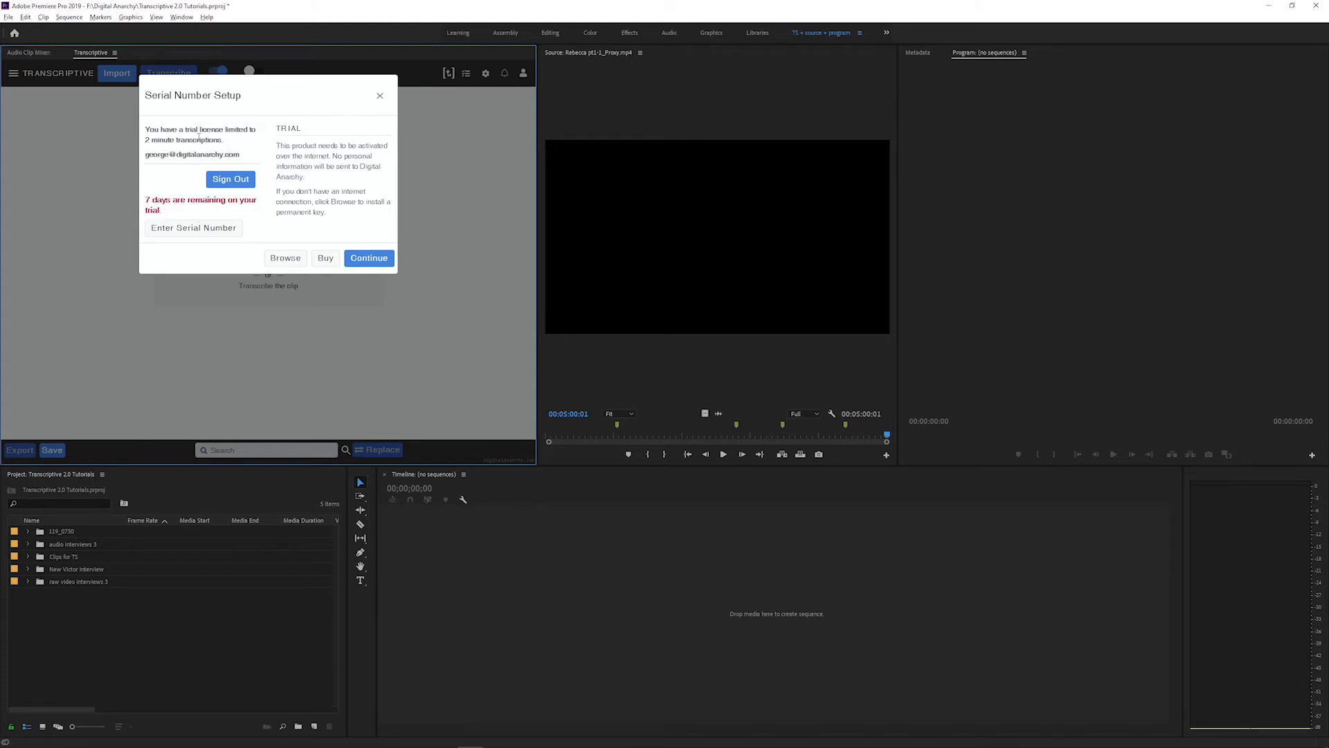
pyautogui.click(85, 128)
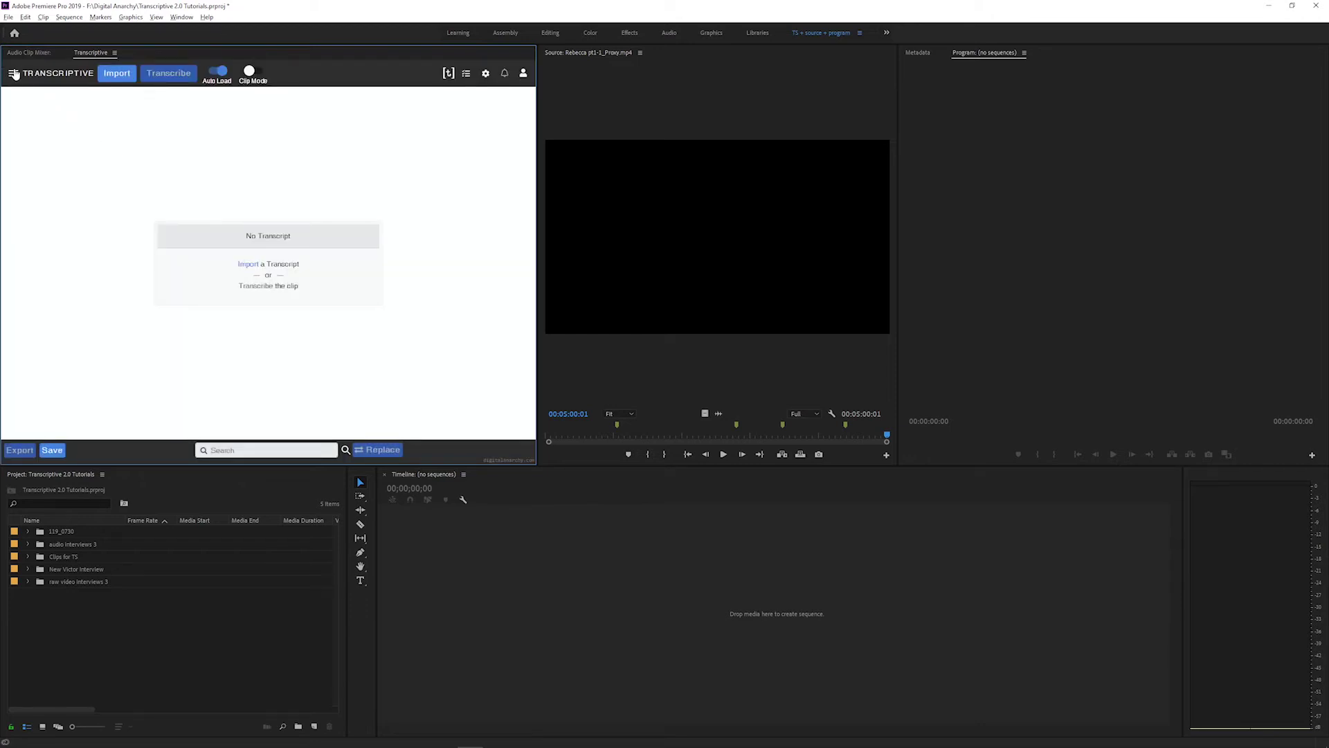
# - Open Speech Engine Setup from the panel menu, review the Transcriptive-A.I. login, and switch to Speechmatics
pyautogui.click(14, 73)
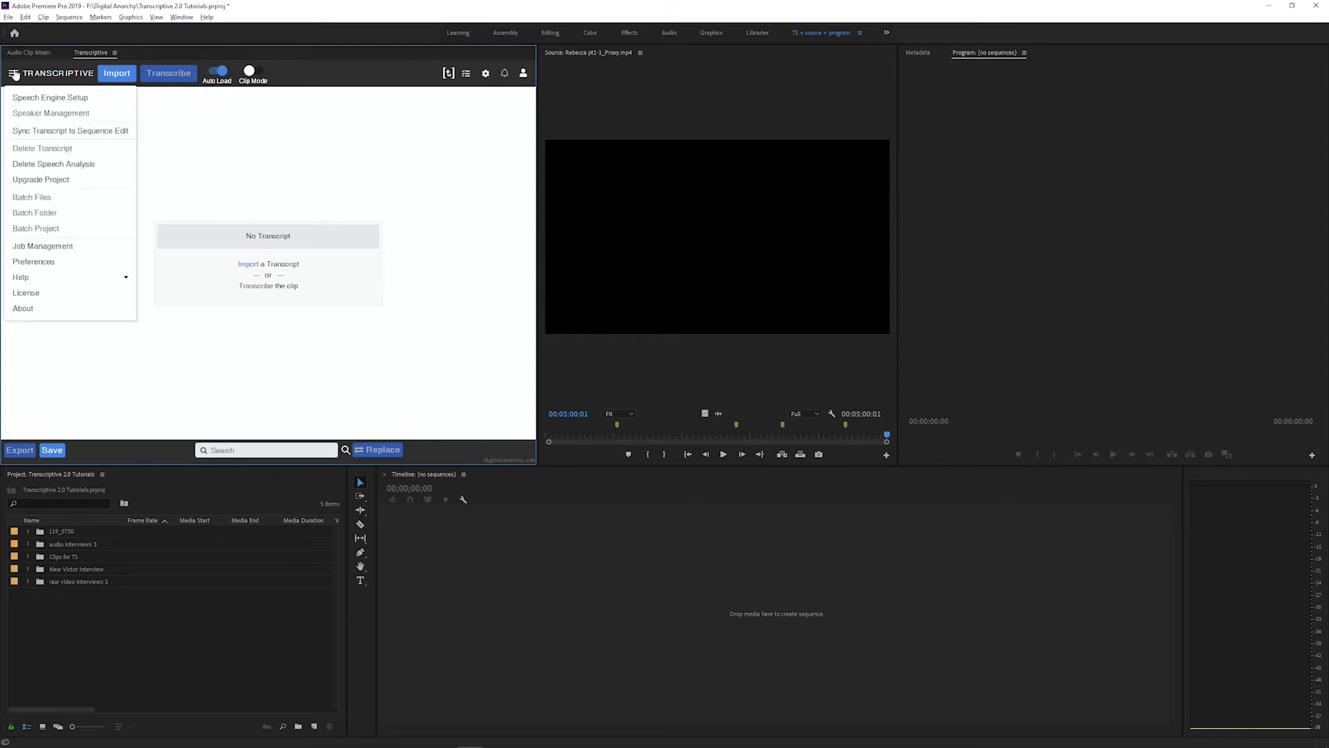
pyautogui.click(95, 101)
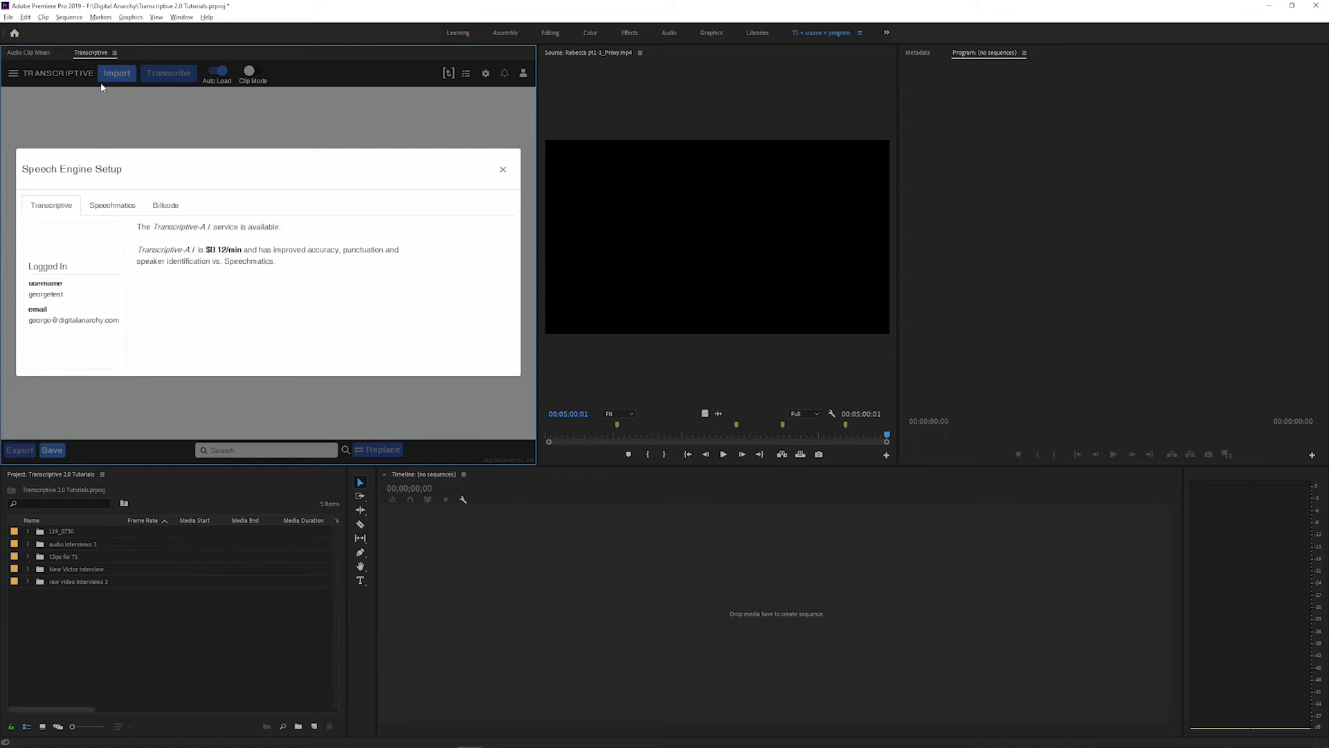
pyautogui.moveTo(29, 280); pyautogui.dragTo(124, 328)
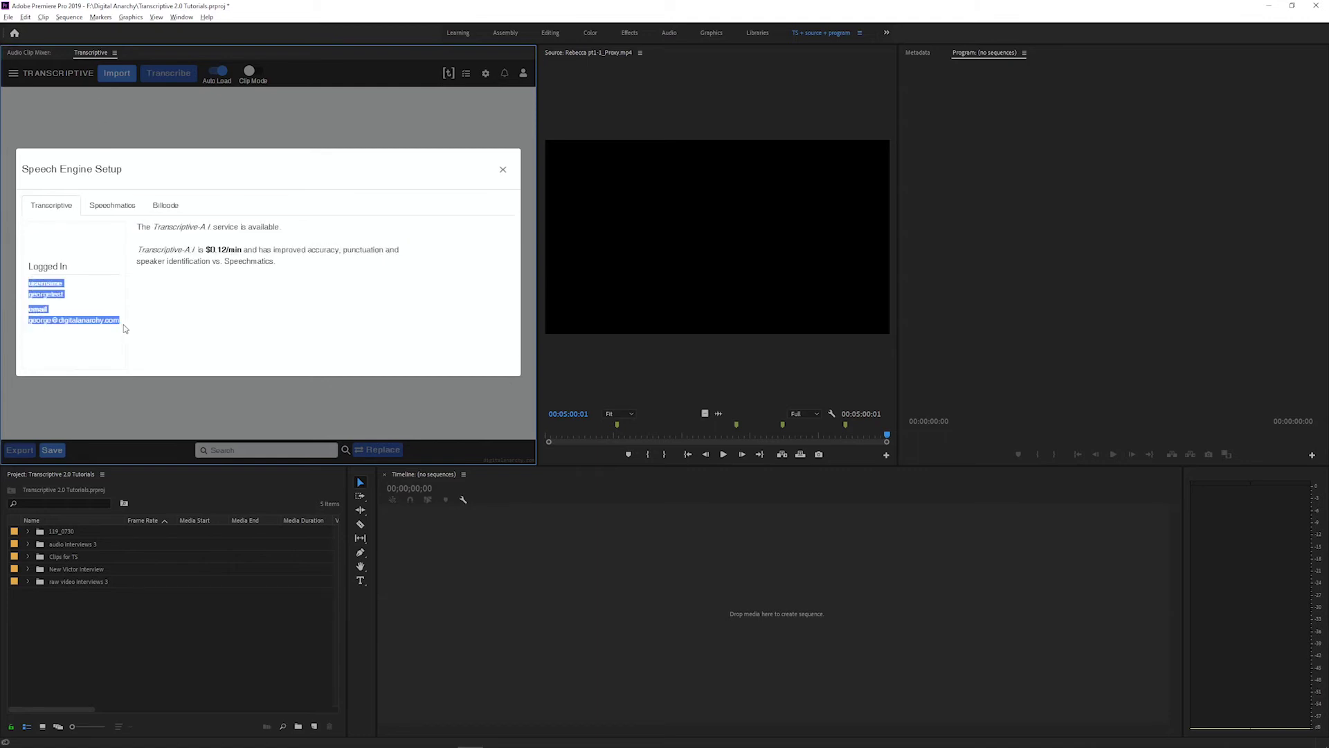
pyautogui.click(124, 328)
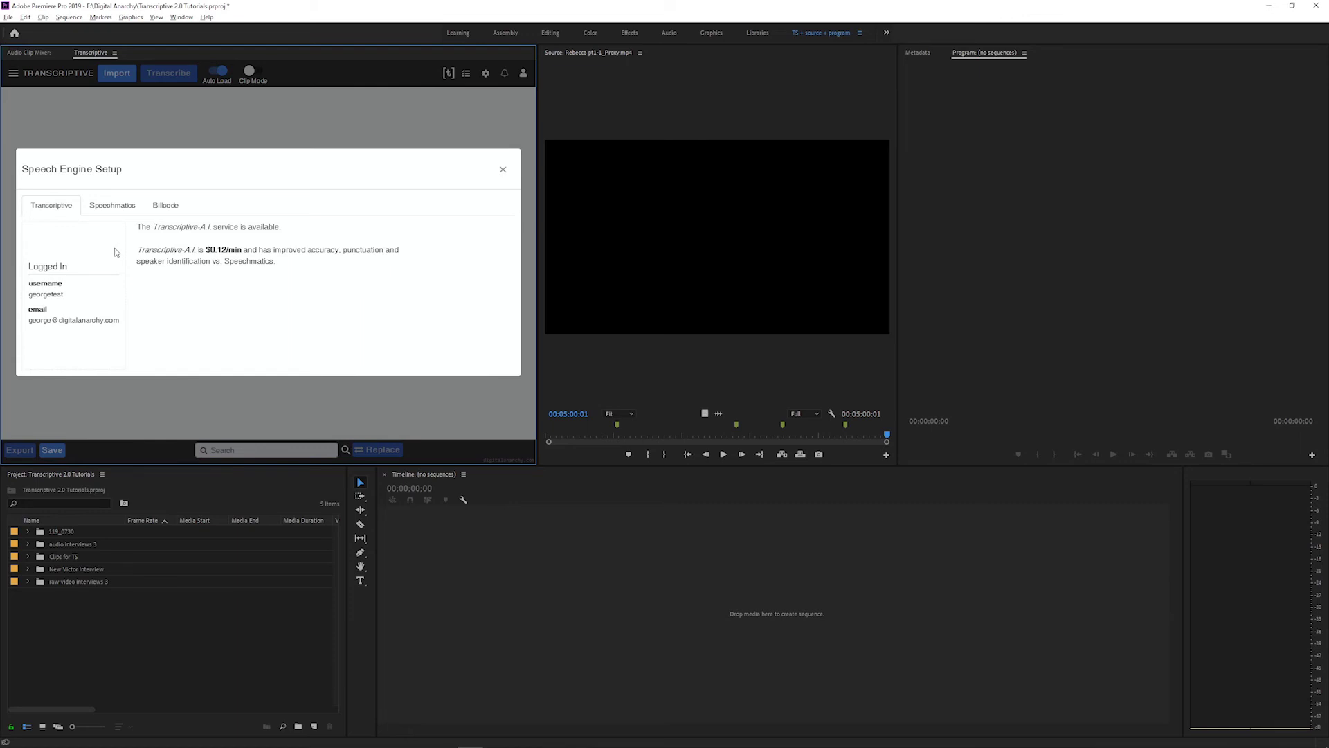
pyautogui.click(107, 206)
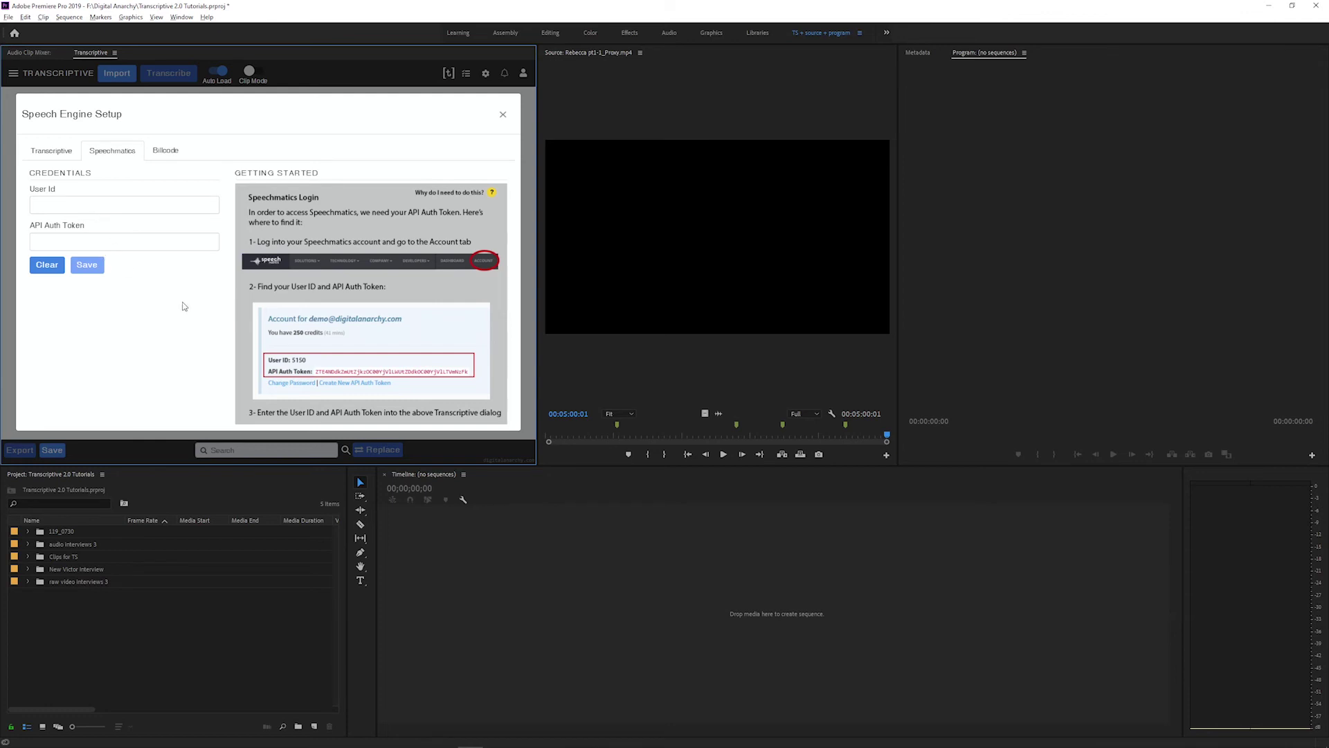
# - Open the Speechmatics login page, then close Speech Engine Setup leaving User Id and API Auth Token empty
pyautogui.click(485, 260)
pyautogui.click(126, 210)
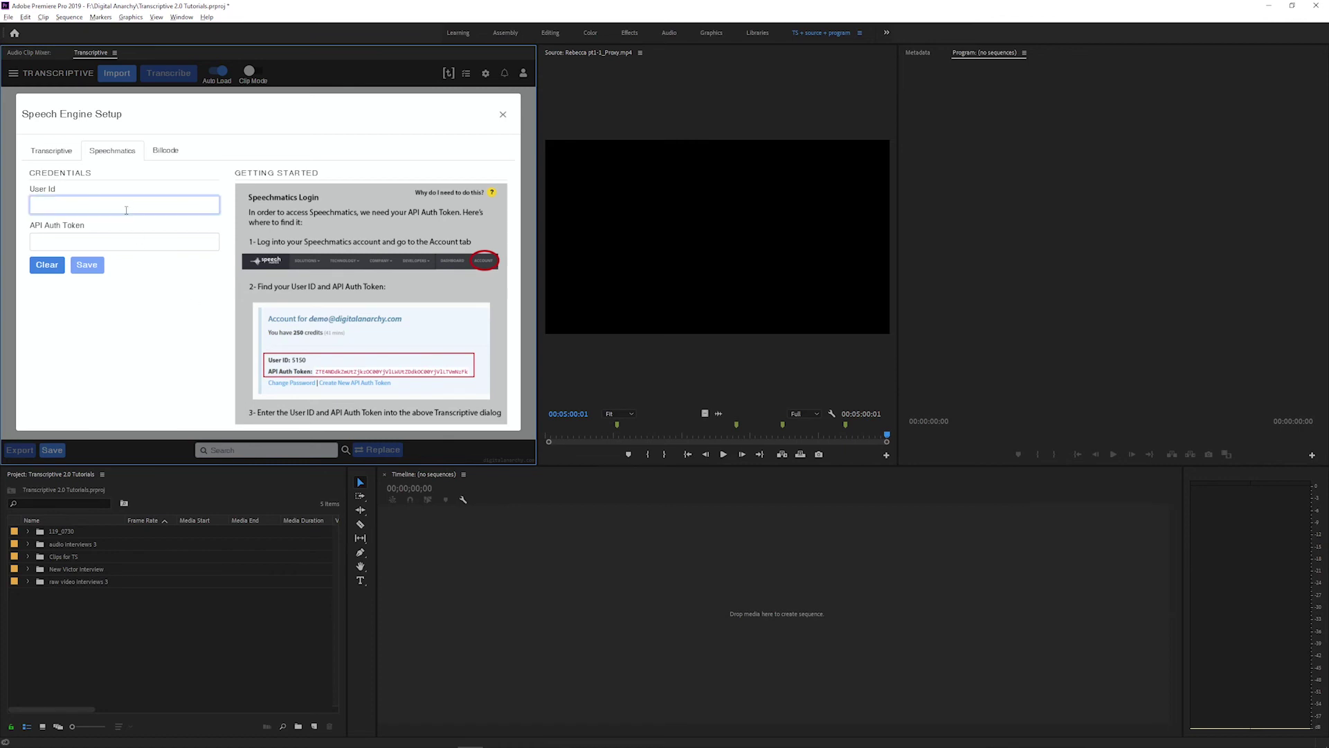
pyautogui.click(135, 242)
pyautogui.click(140, 275)
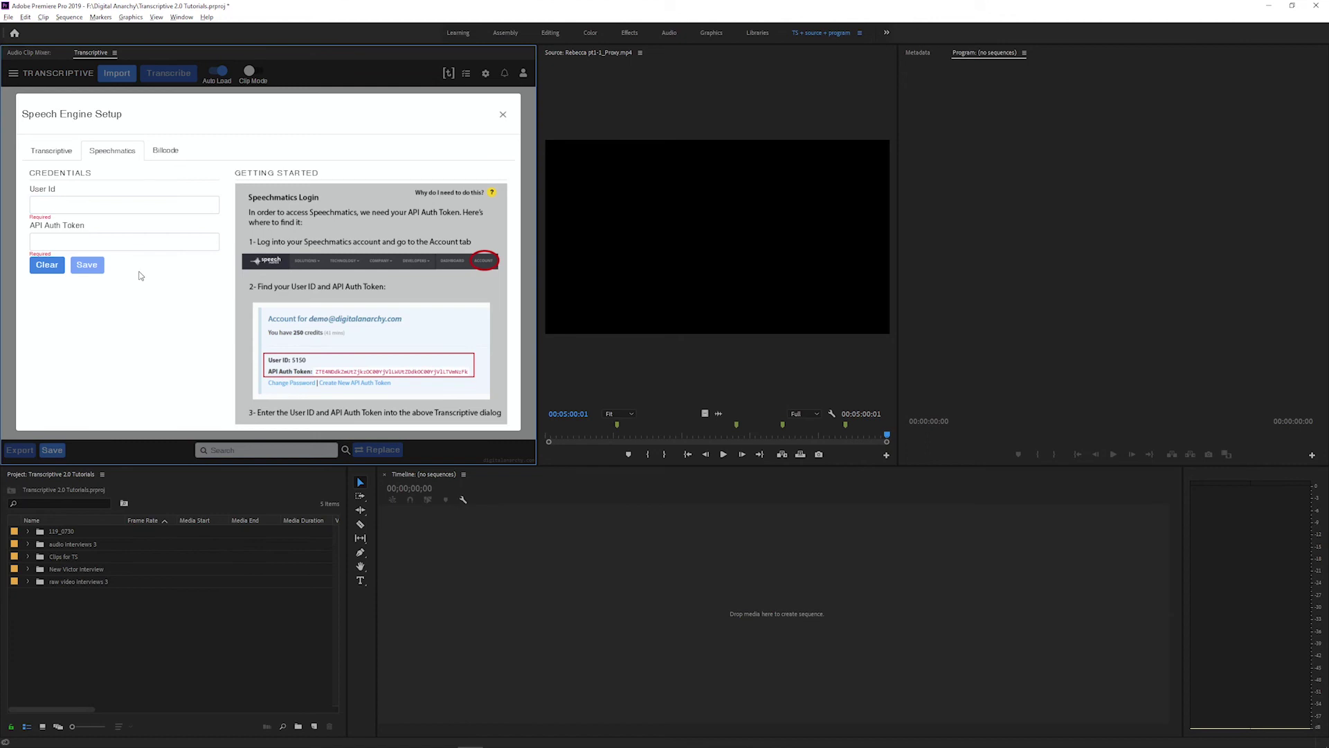
pyautogui.hotkey('alt', 'Tab')
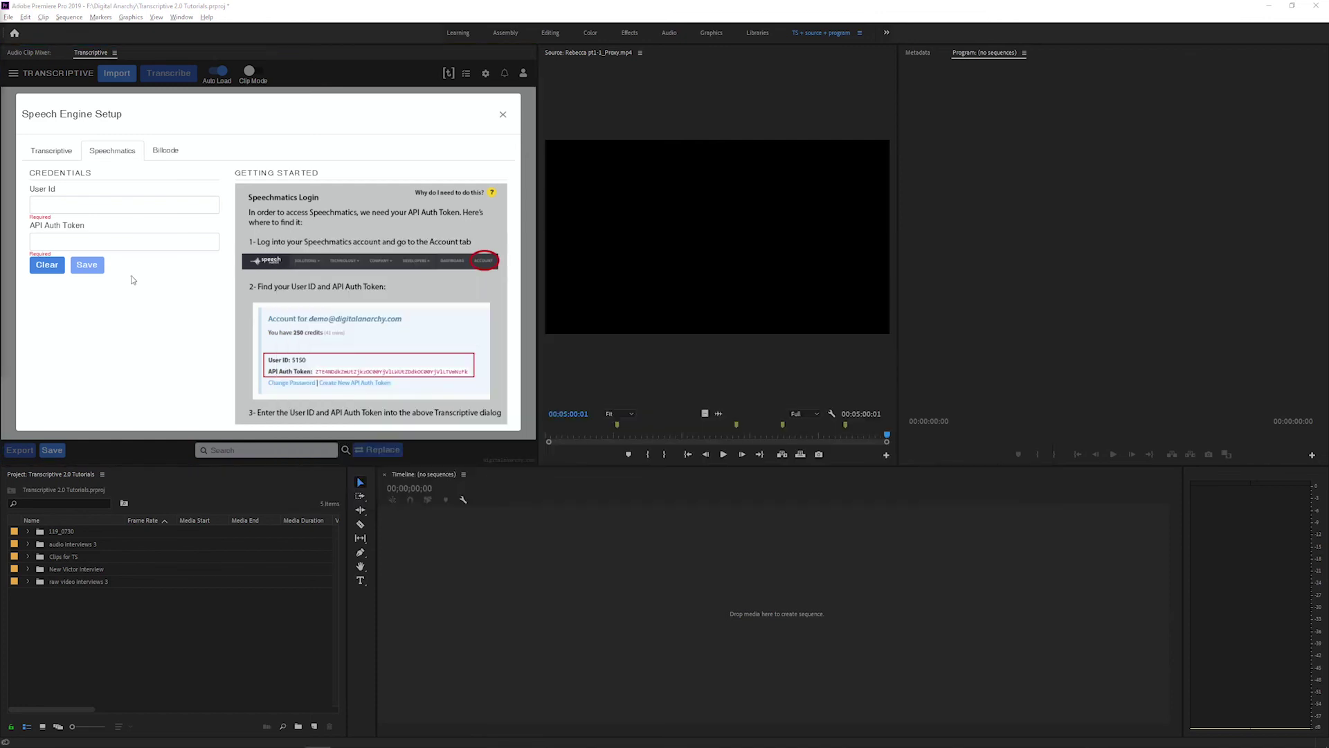
pyautogui.click(104, 400)
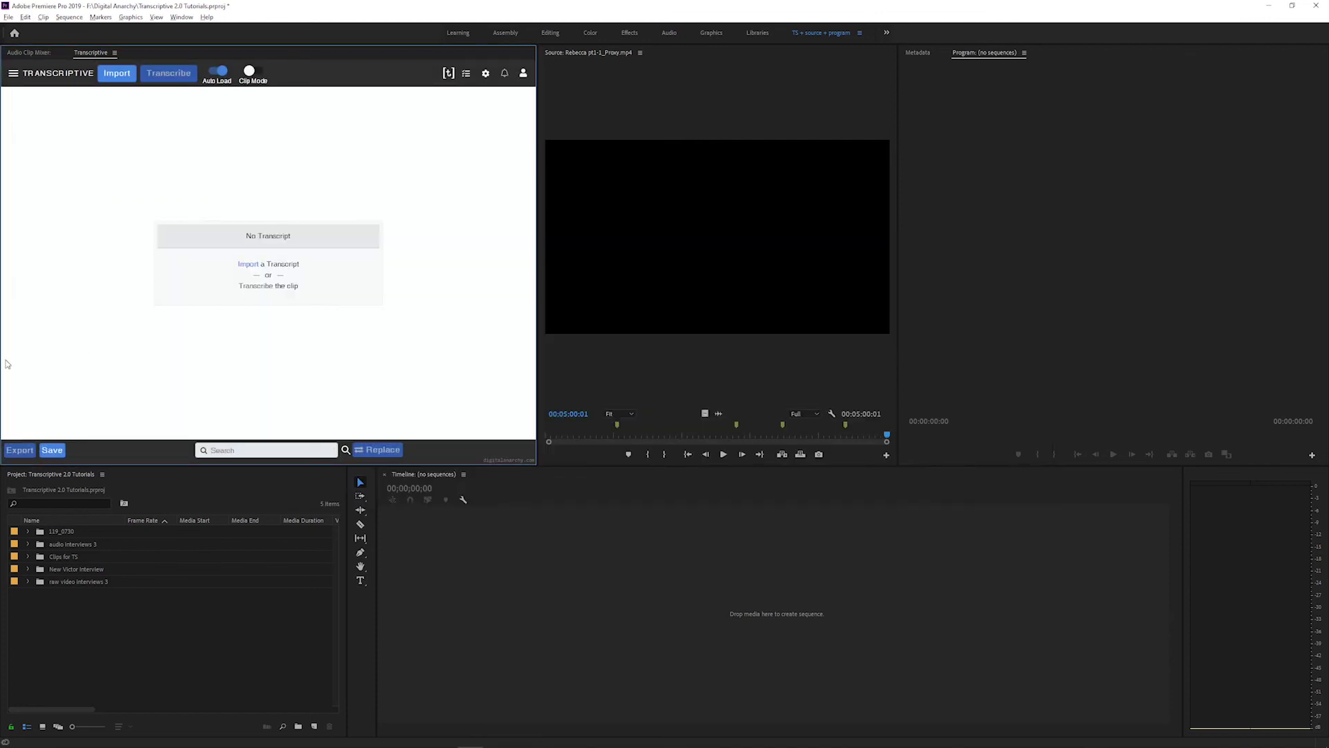
# - Jump playback to the word 'Yeah' at 00:01:26:12 in the MVI_7308 transcript
pyautogui.click(416, 253)
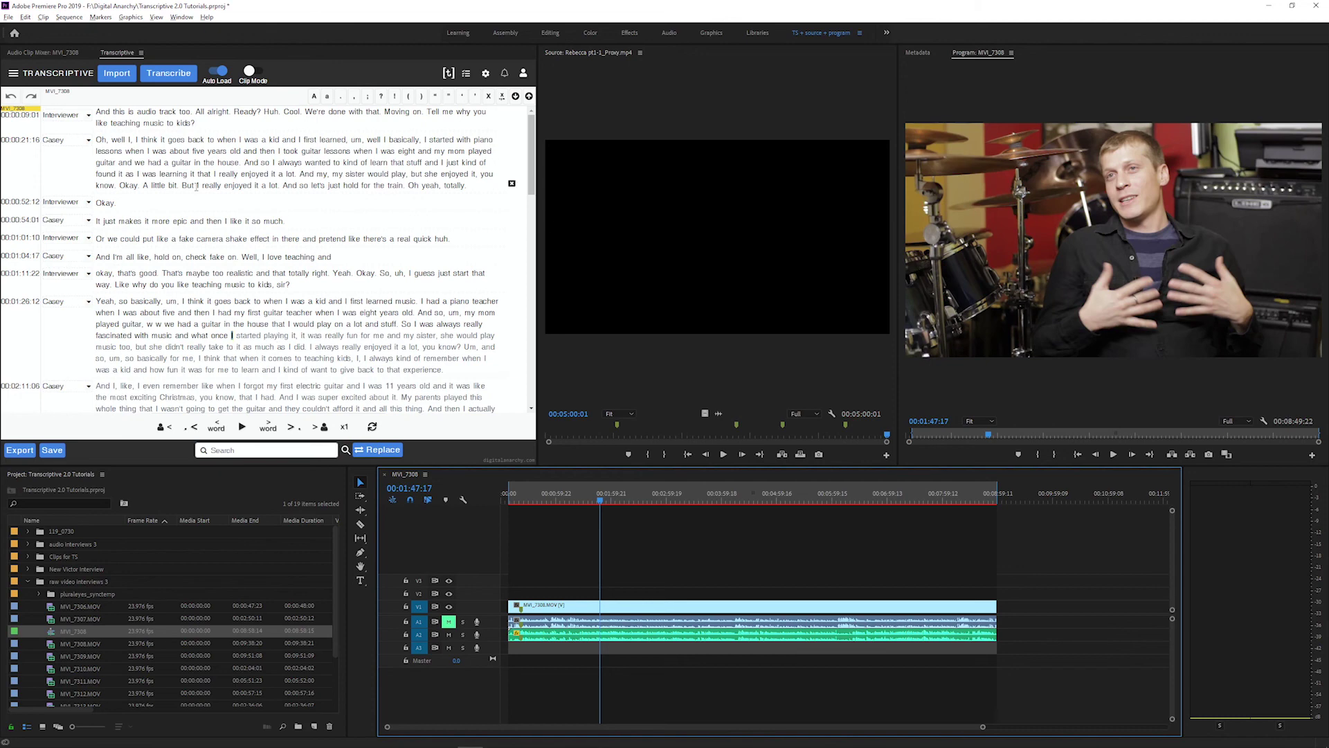
pyautogui.click(99, 301)
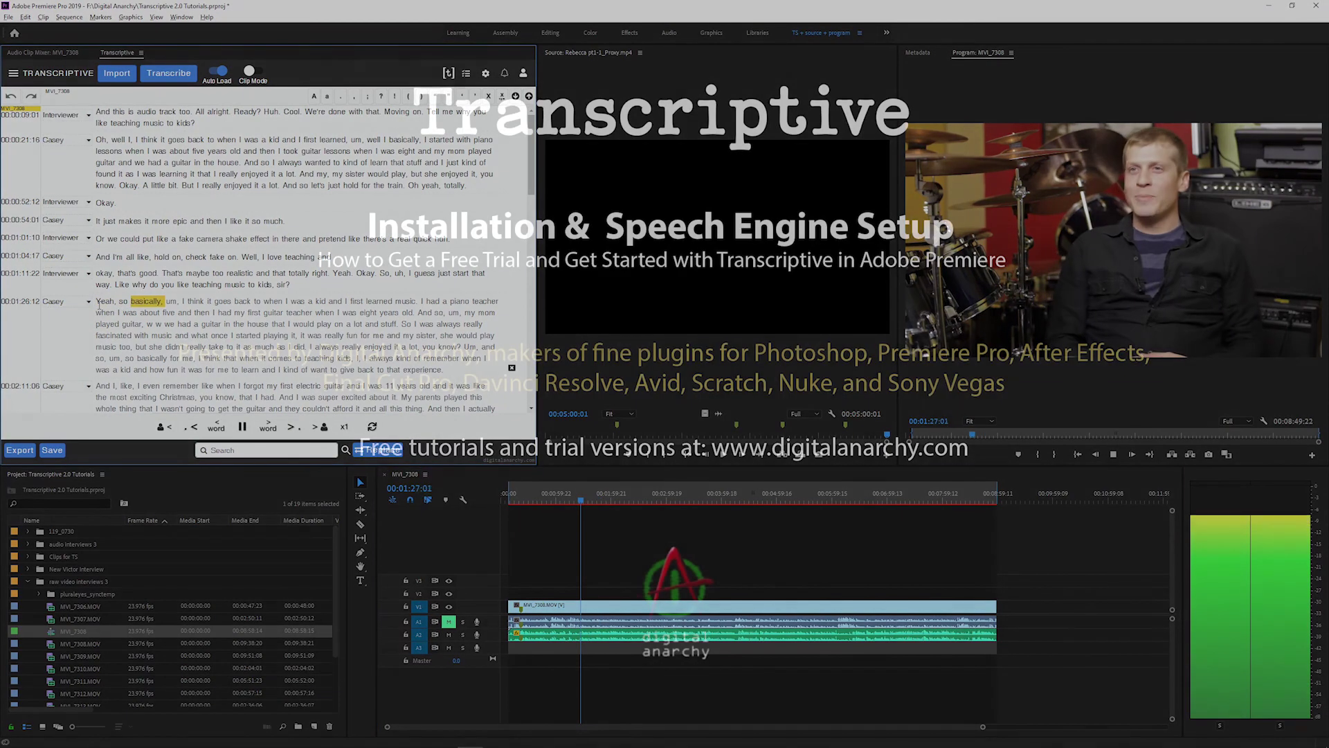